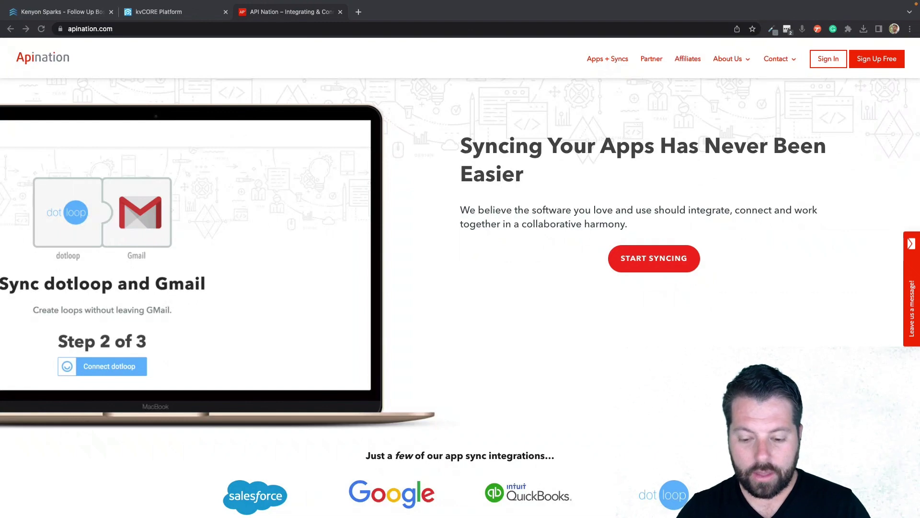
Step: Pair Follow Up Boss with kvCORE from the app catalogue and activate the "Follow Up Boss contacts into kvCORE" sync
click(647, 266)
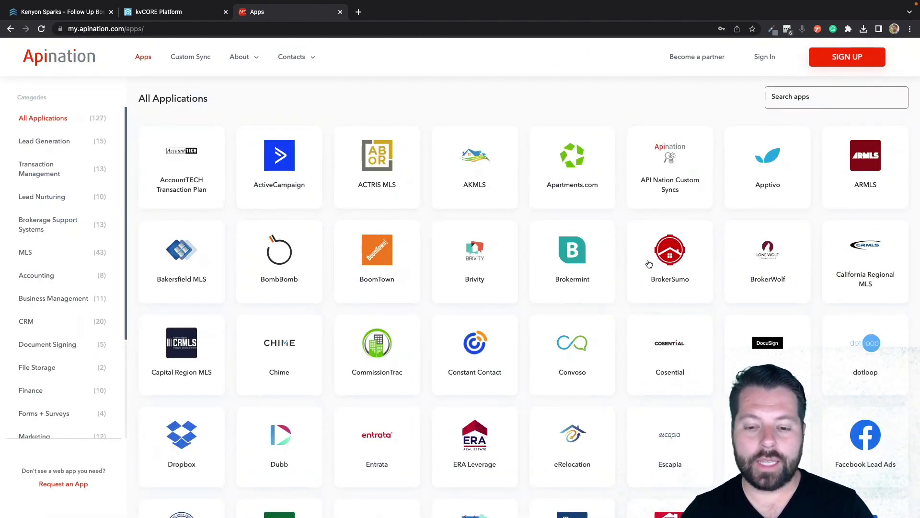
scroll(583, 308, down, 5)
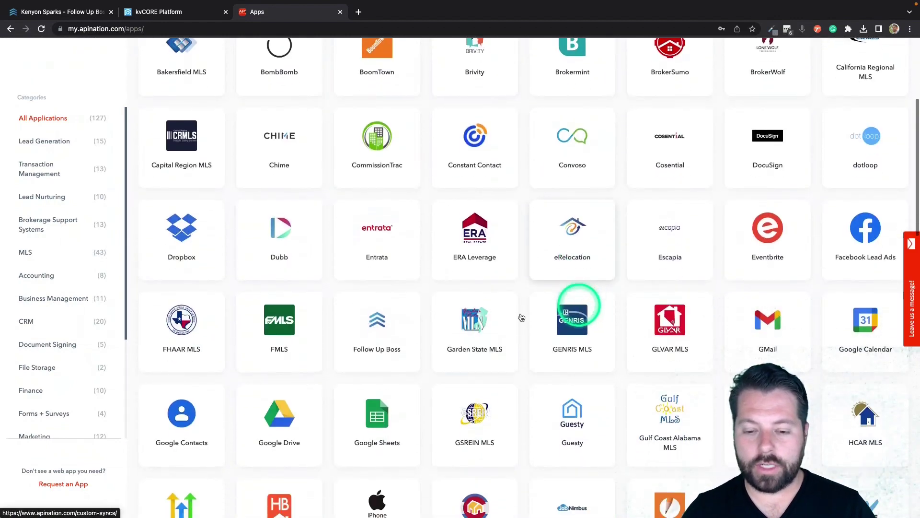
click(378, 322)
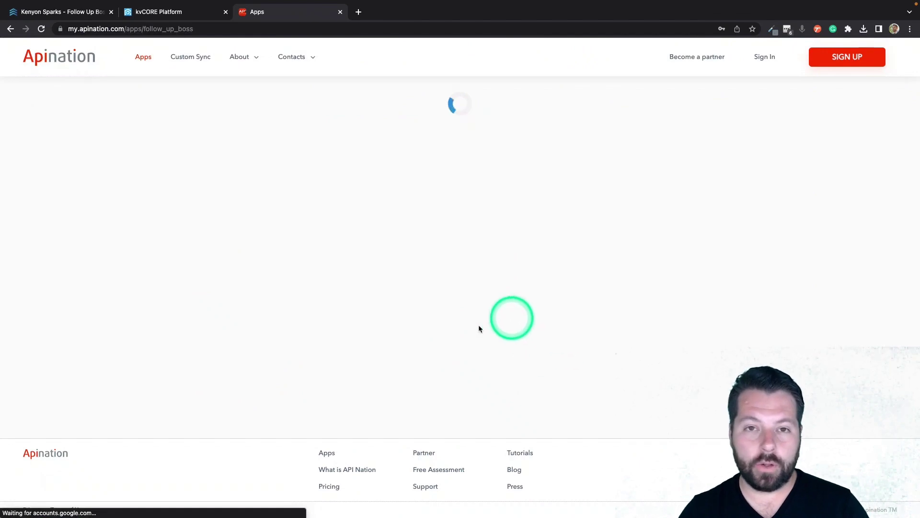
scroll(482, 367, down, 5)
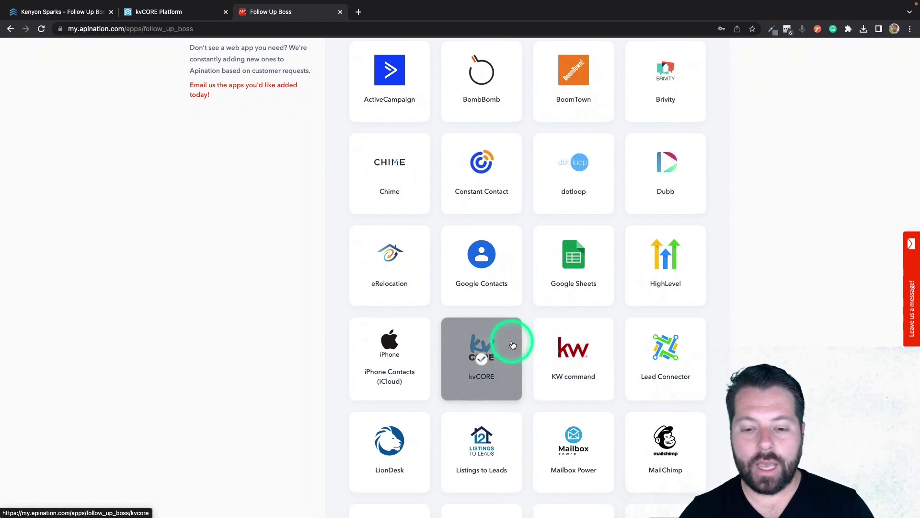
click(482, 351)
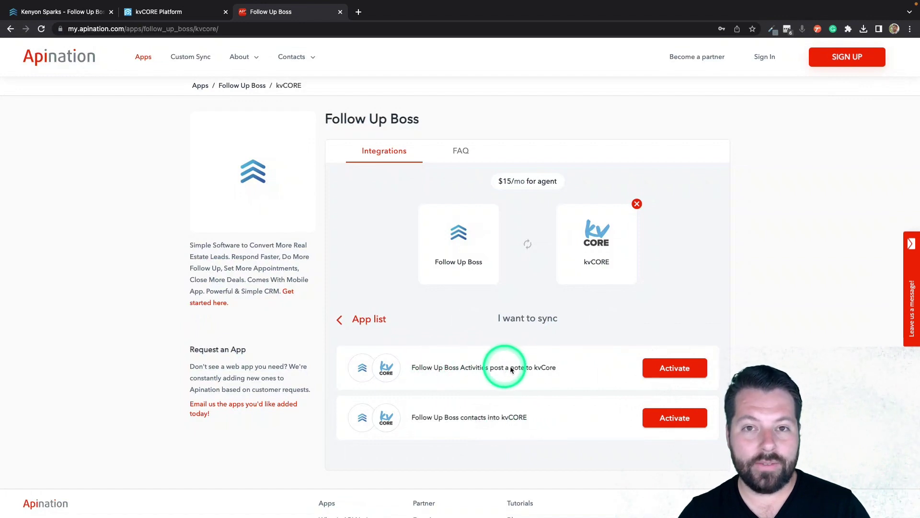
click(665, 420)
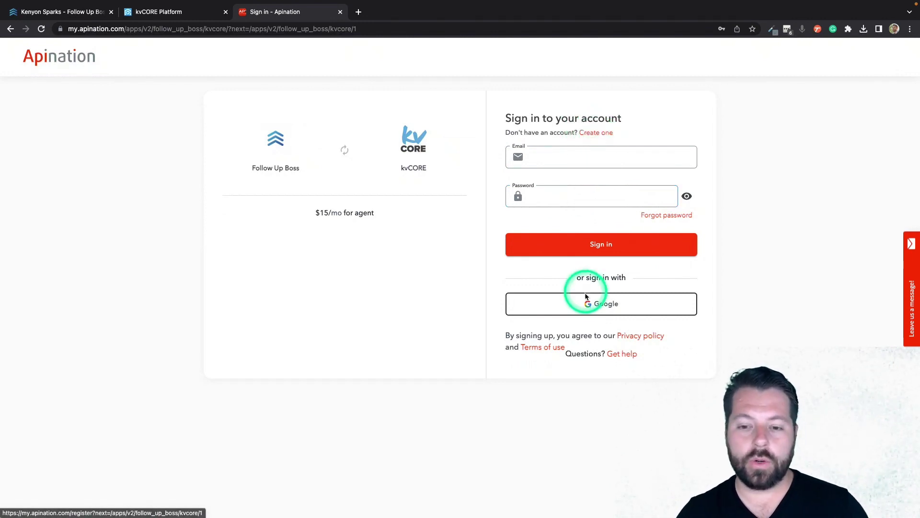
Step: Sign in to API Nation with the Google account and start a new Follow Up Boss connection
click(586, 307)
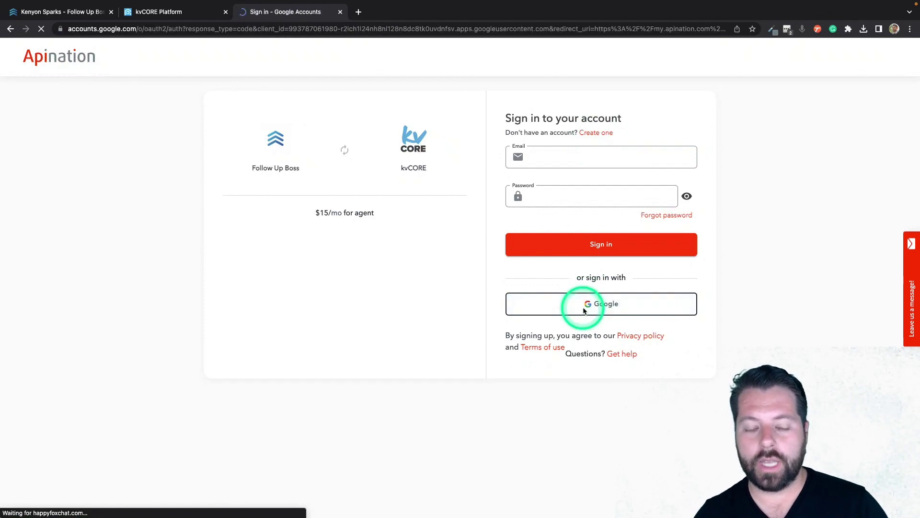
click(456, 255)
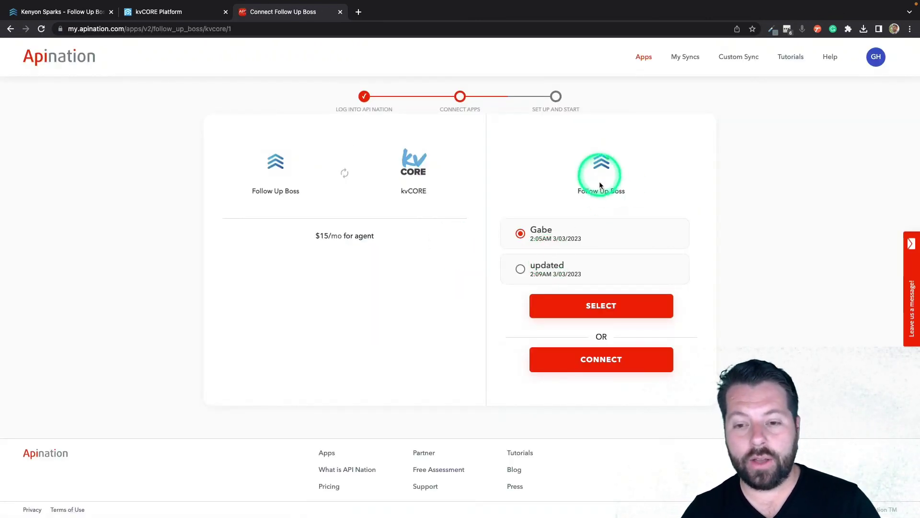
click(588, 364)
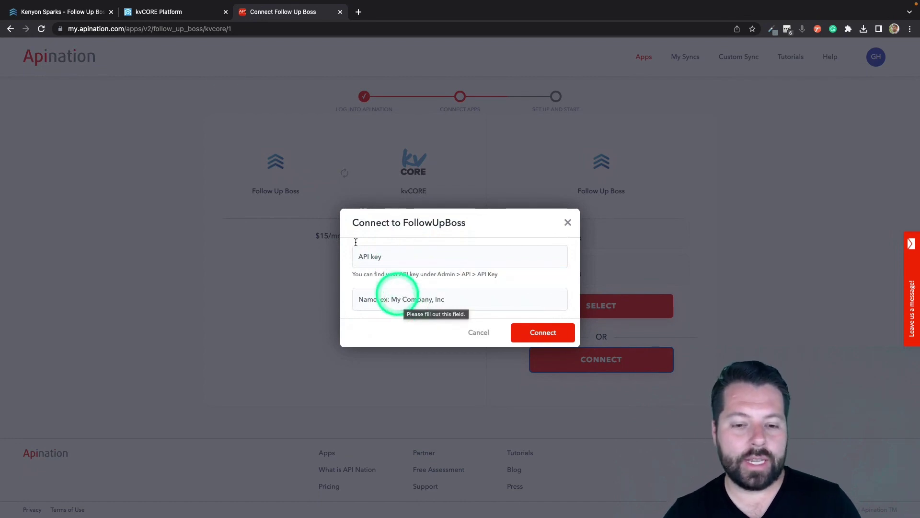
Step: Switch to Follow Up Boss, create an API key named kvCORE in the admin API settings, and copy the key
click(85, 14)
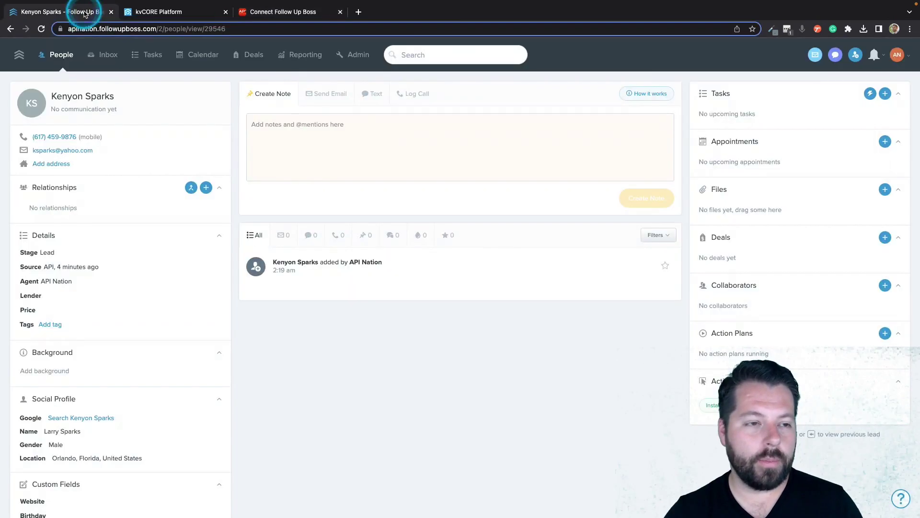
click(360, 57)
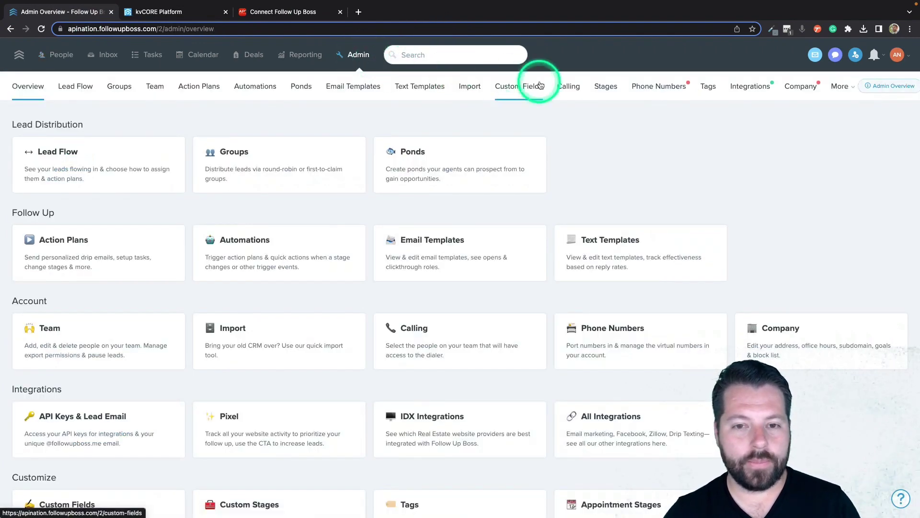
click(840, 87)
click(787, 106)
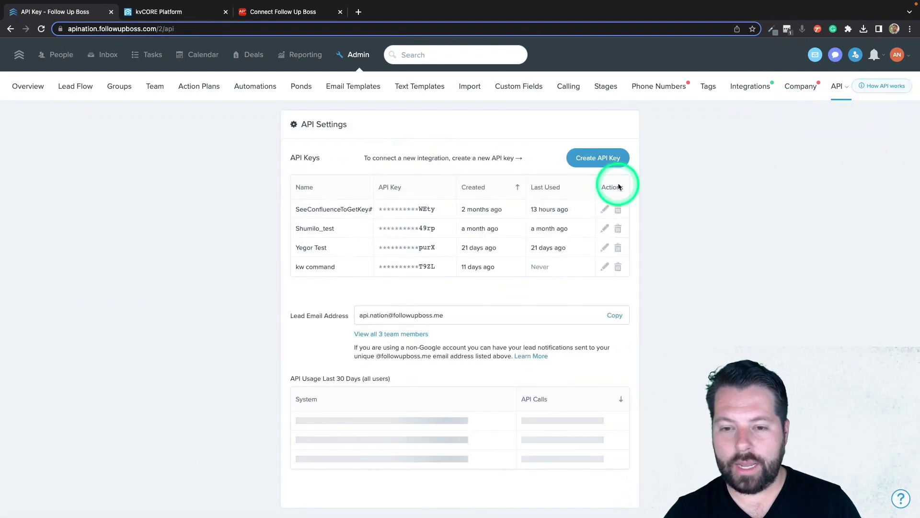
click(598, 158)
click(496, 179)
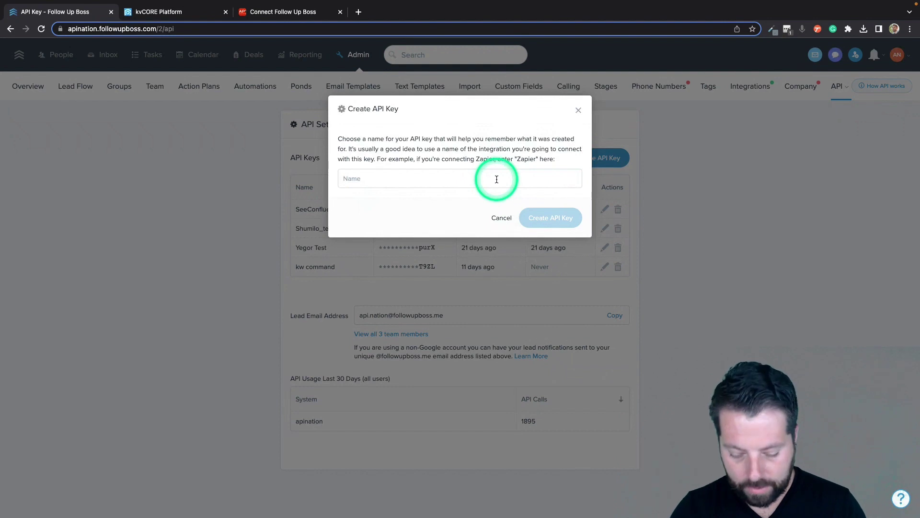
text(kvCORE)
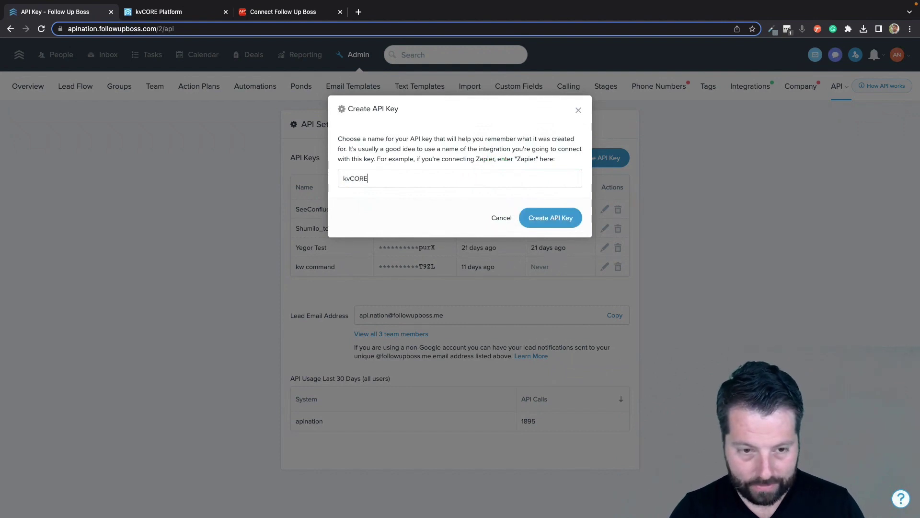
click(559, 217)
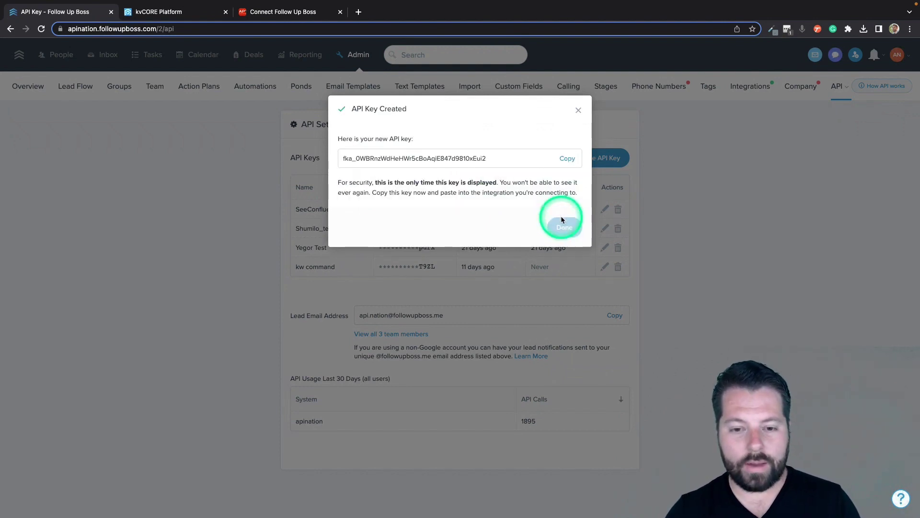
click(401, 159)
click(571, 161)
click(570, 161)
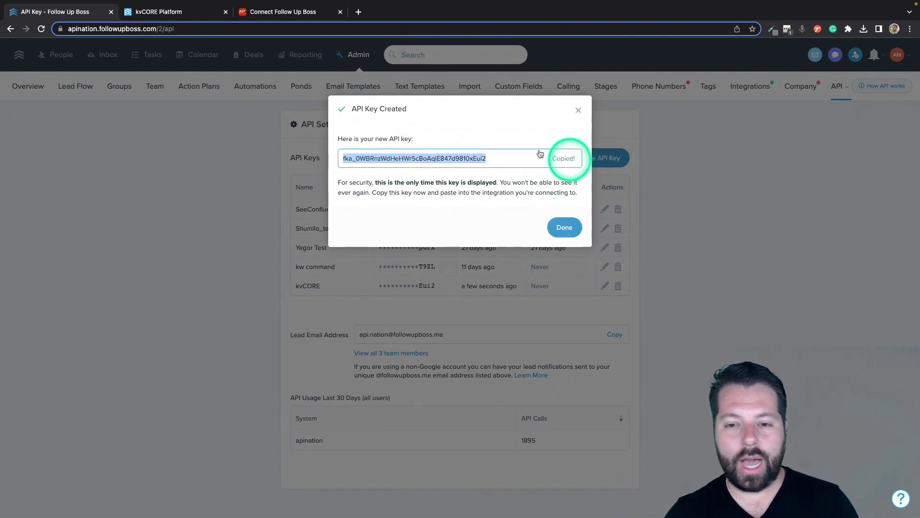
Step: Back in API Nation, connect Follow Up Boss with the copied API key and a first name as the connection name
click(264, 12)
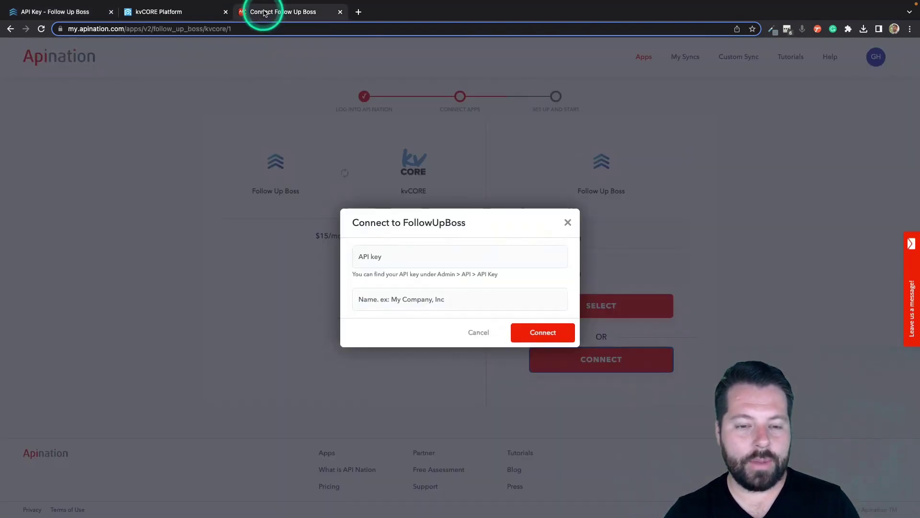
click(455, 257)
key(super+v)
click(376, 299)
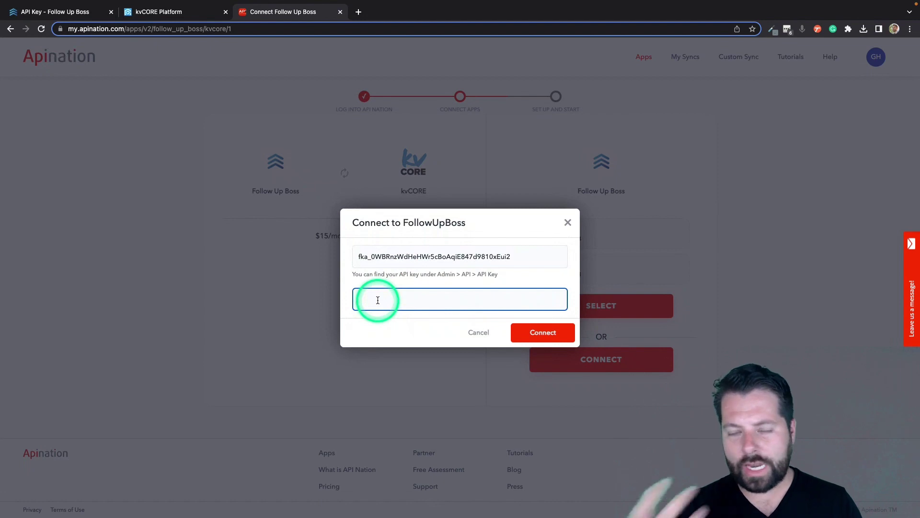
text(Gabe)
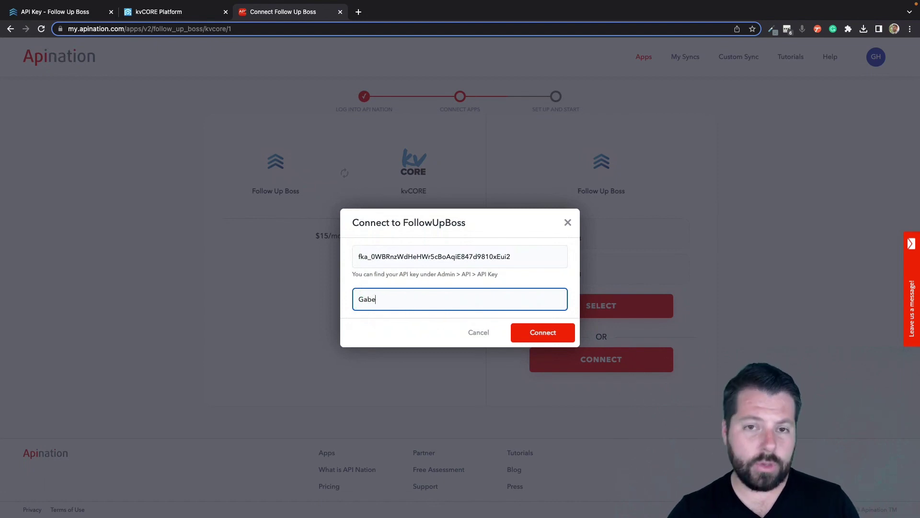
click(527, 332)
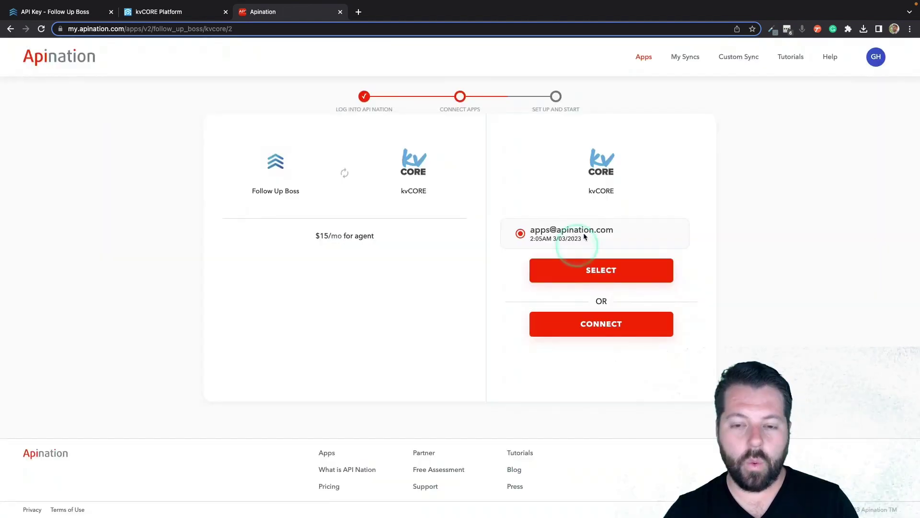
Step: Connect a kvCORE account and authorize API Nation to access it
click(591, 331)
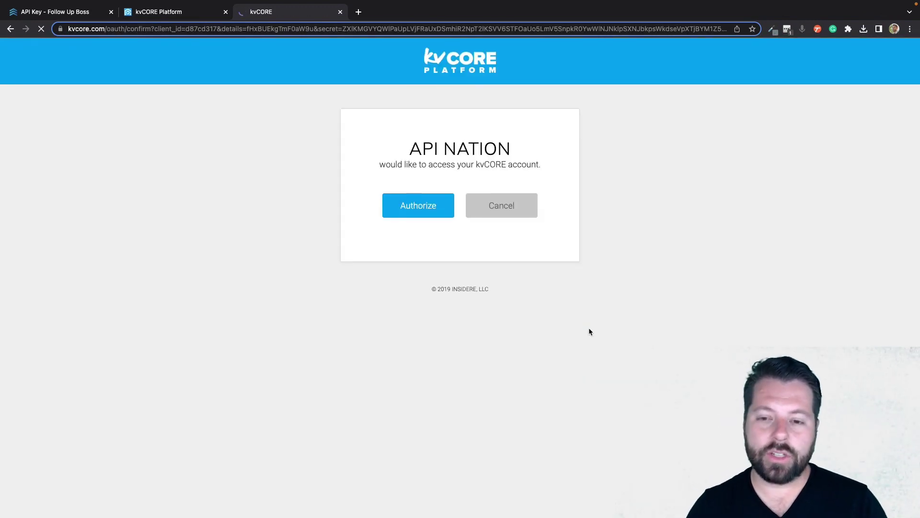
click(448, 226)
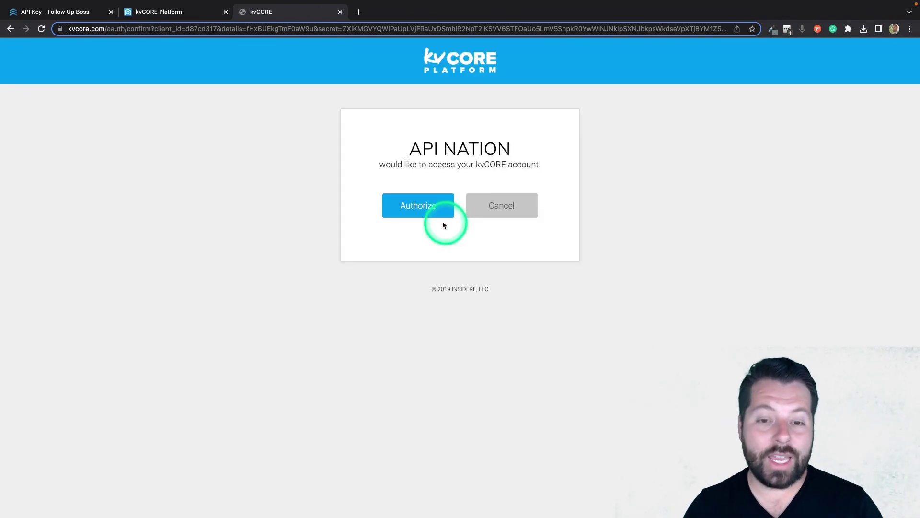
click(428, 208)
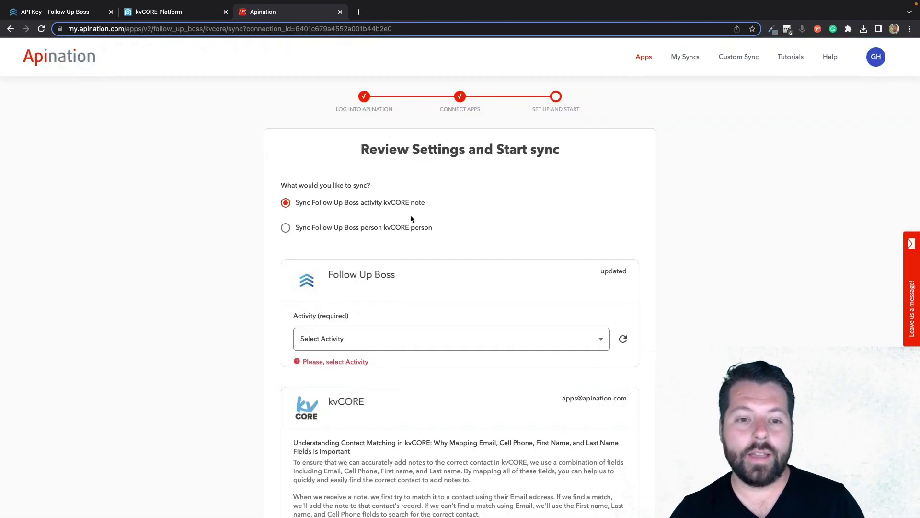
Step: Choose to sync Follow Up Boss person to kvCORE person
drag(345, 216, 303, 209)
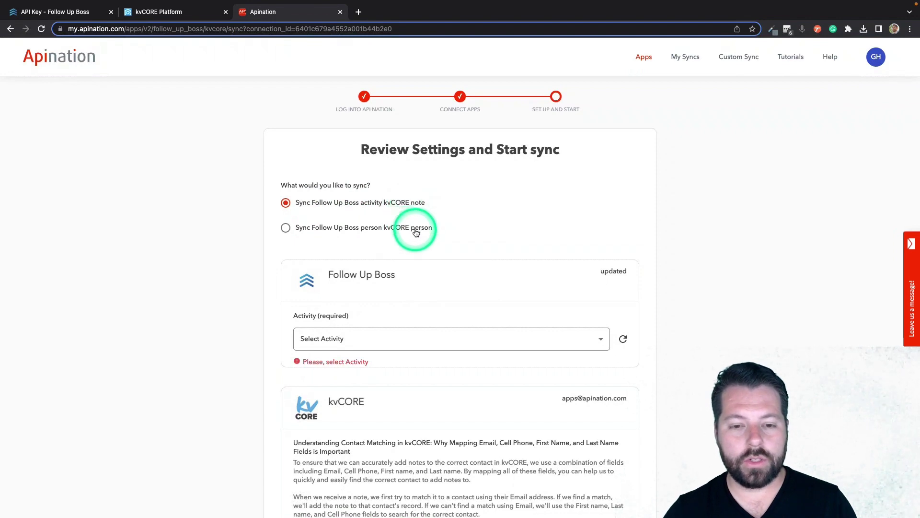
click(285, 229)
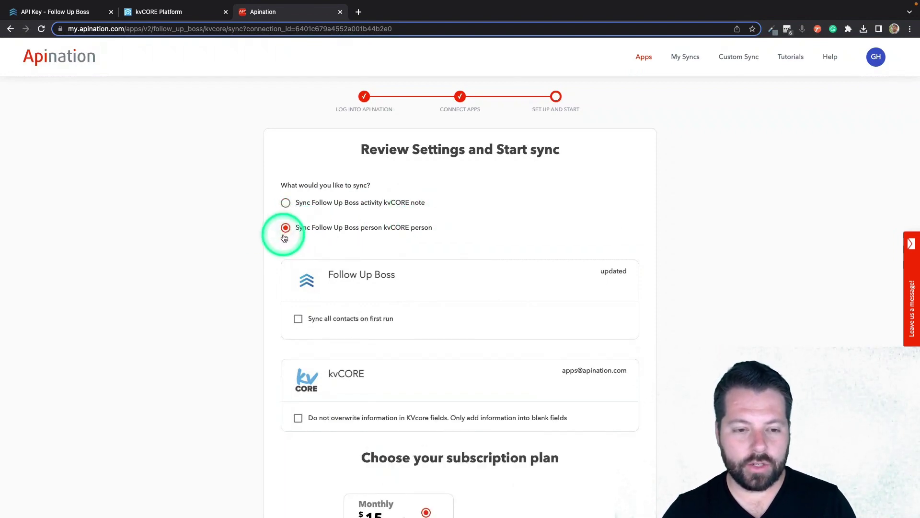
scroll(283, 235, down, 3)
scroll(283, 236, down, 1)
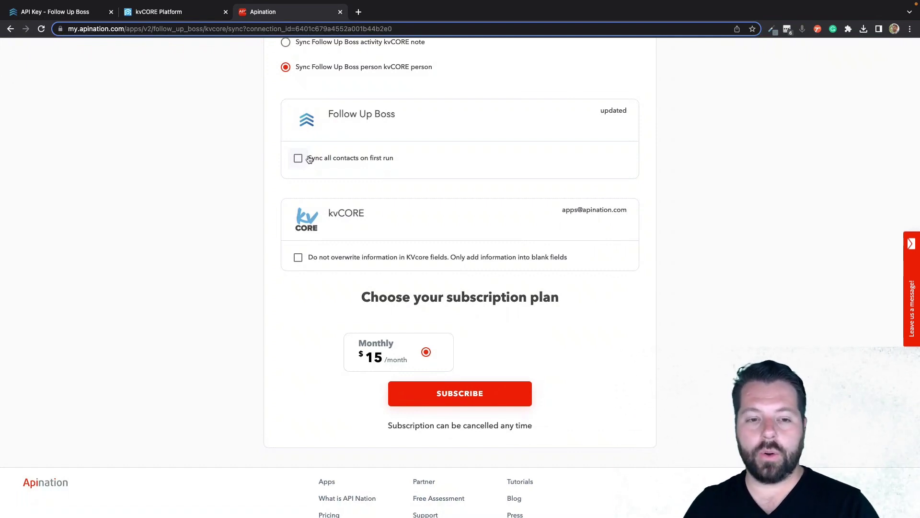
click(298, 159)
click(307, 159)
click(355, 156)
click(305, 158)
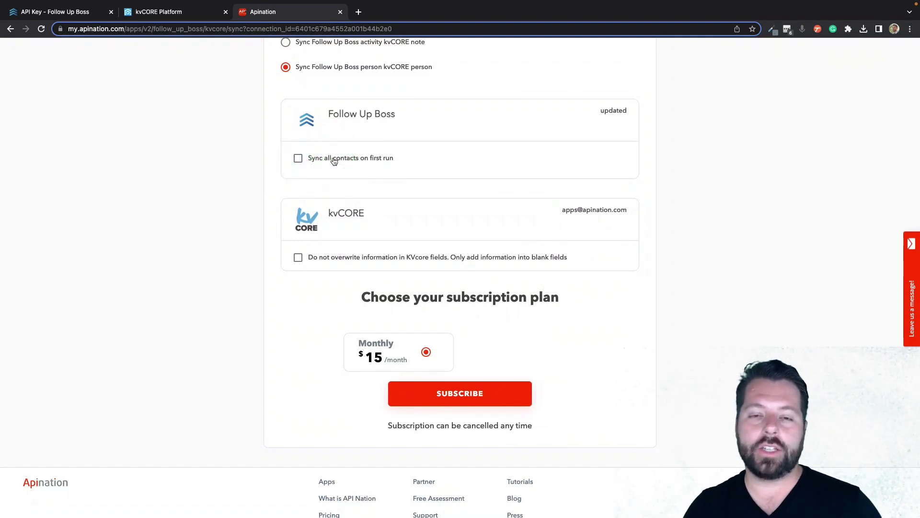
click(326, 159)
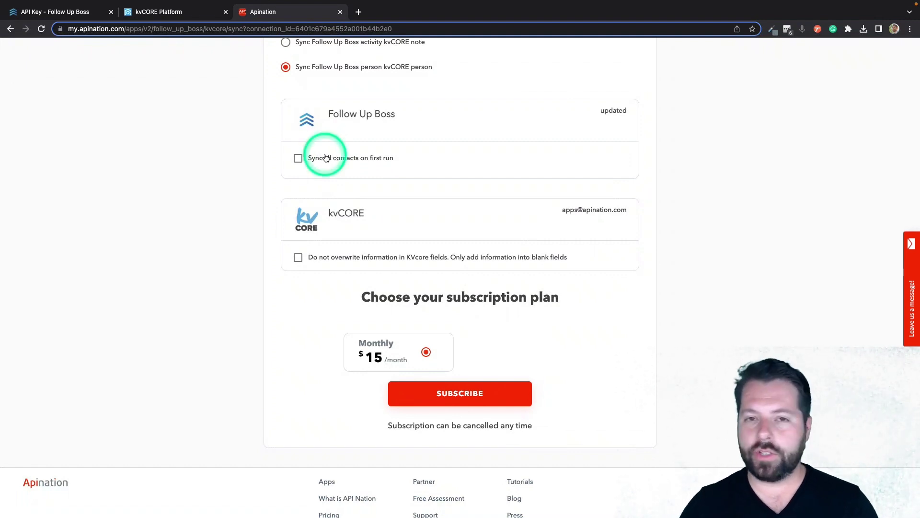
Step: Enable not overwriting existing kvCORE field information, and subscribe to the $15 monthly plan
scroll(307, 238, down, 1)
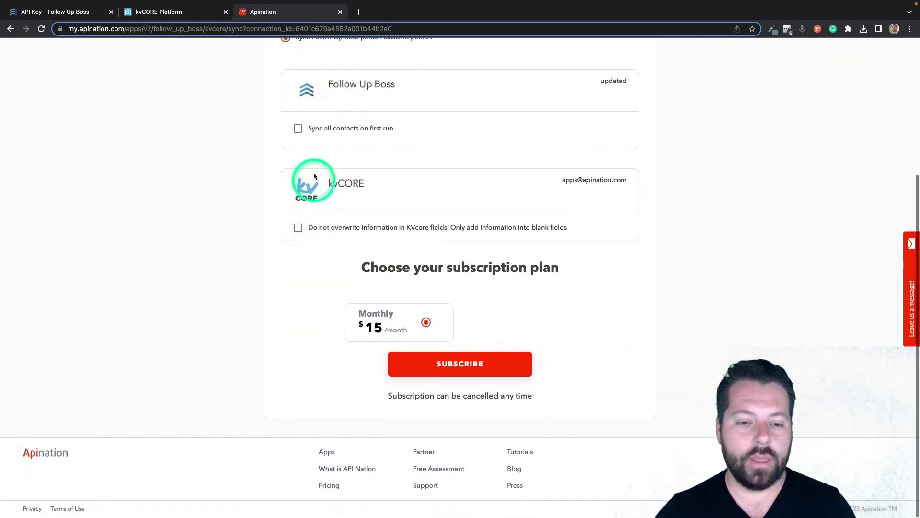
click(298, 230)
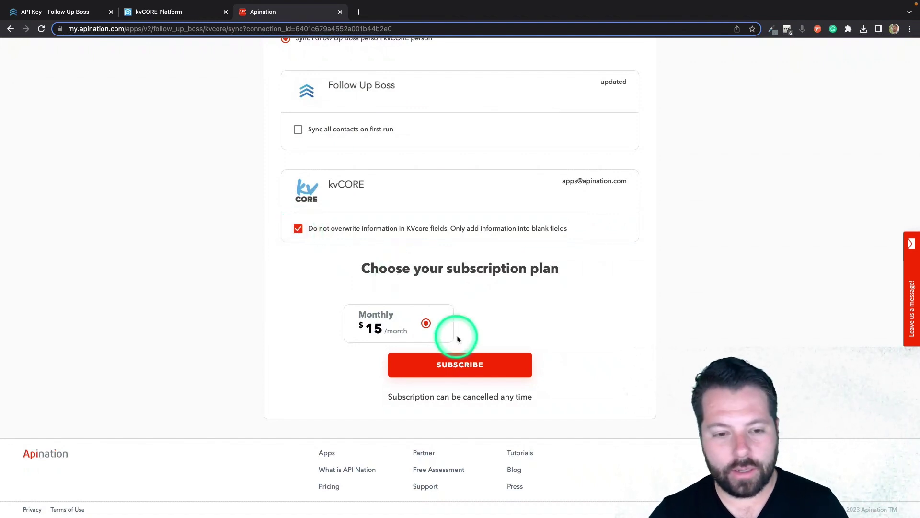
click(458, 365)
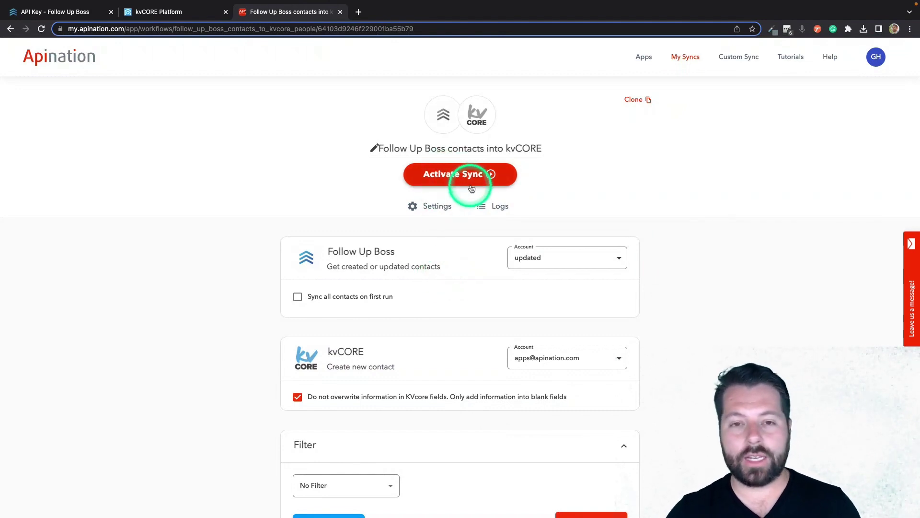
Step: Set the sync filter so that Tags contains kvcore
scroll(462, 291, down, 5)
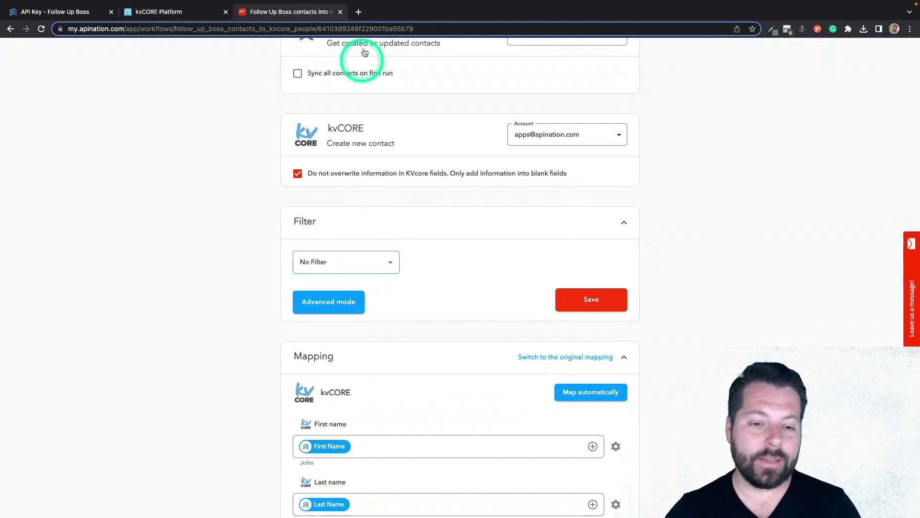
click(390, 264)
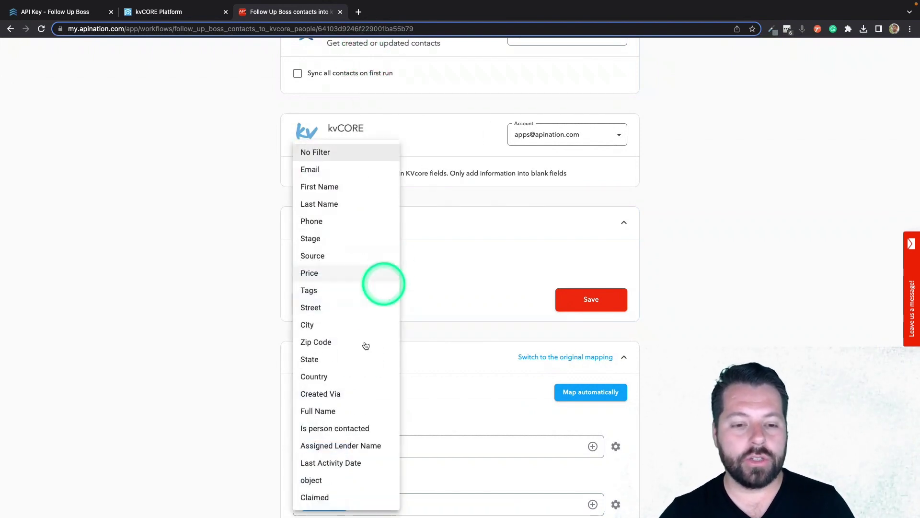
click(341, 291)
click(456, 269)
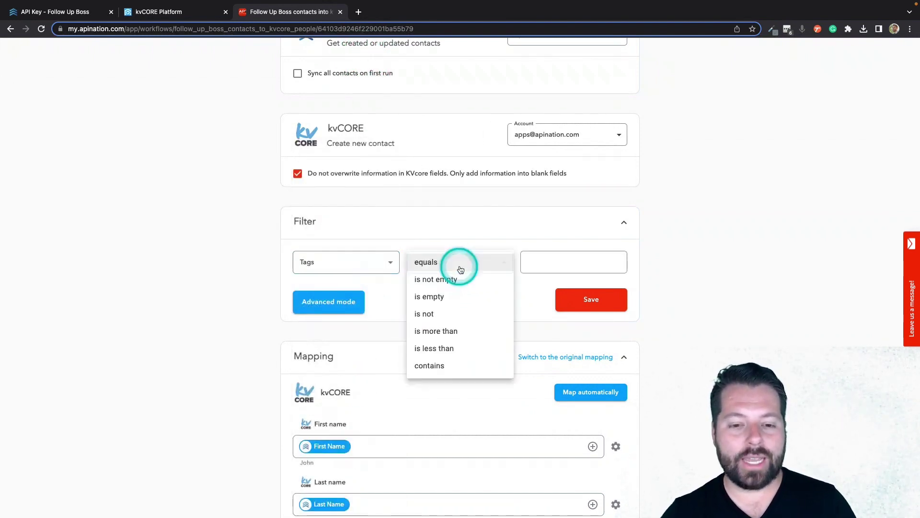
click(435, 365)
click(555, 267)
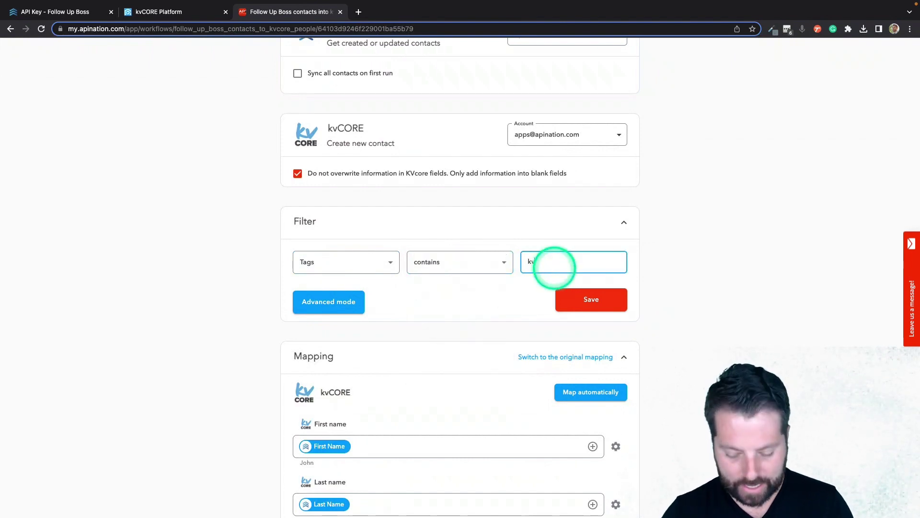
text(kvcore)
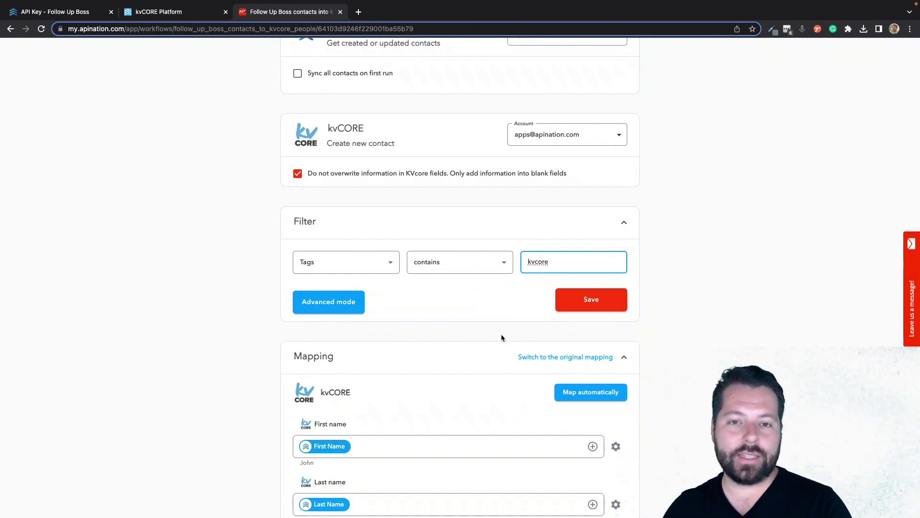
Step: Reset the sync filter to No Filter
click(388, 263)
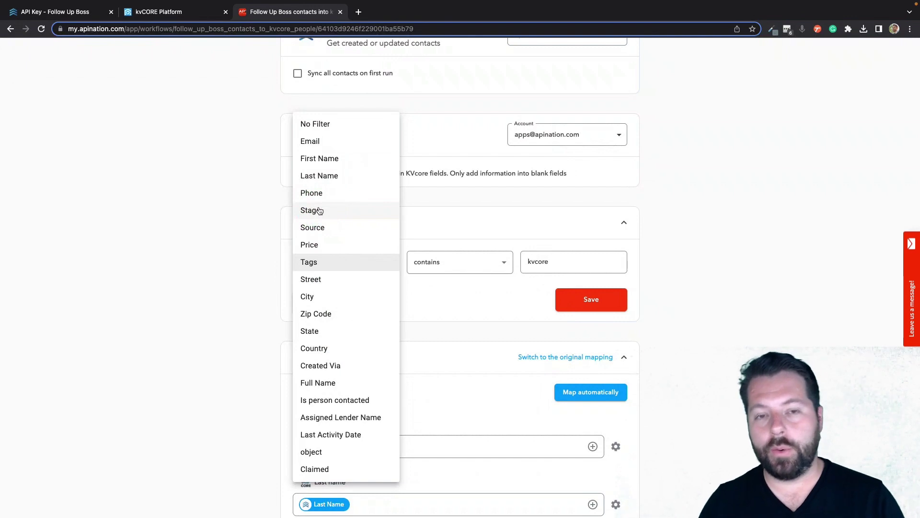
click(261, 194)
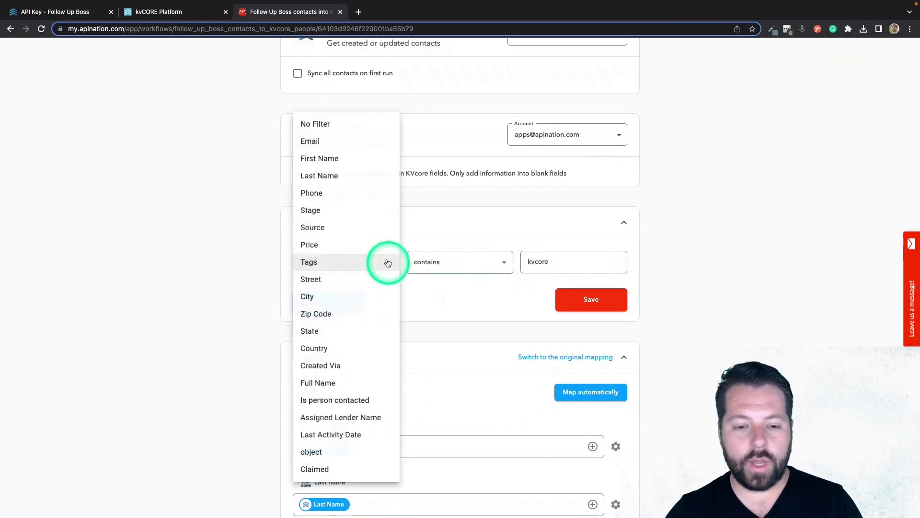
click(336, 124)
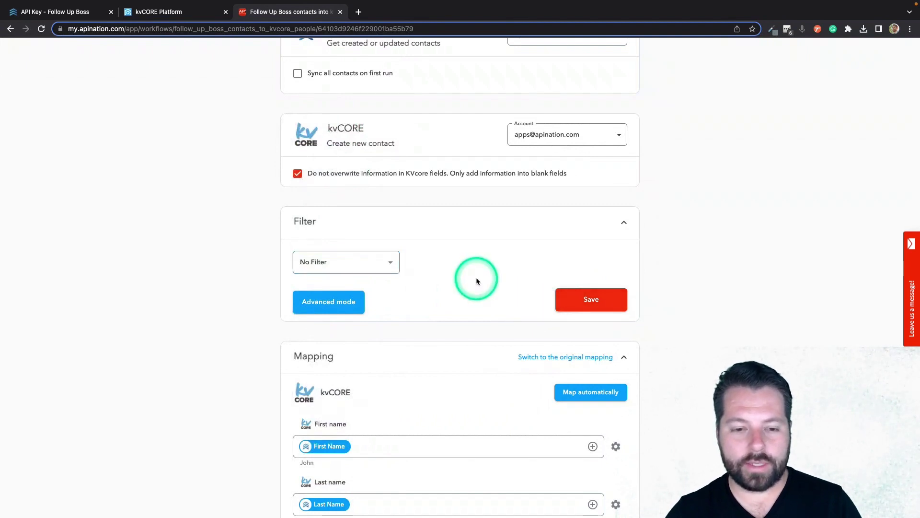
Step: In the kvCORE field mapping, fill the Source field with the fixed text FollowUpBoss
scroll(477, 280, up, 1)
scroll(477, 280, down, 2)
scroll(477, 281, down, 5)
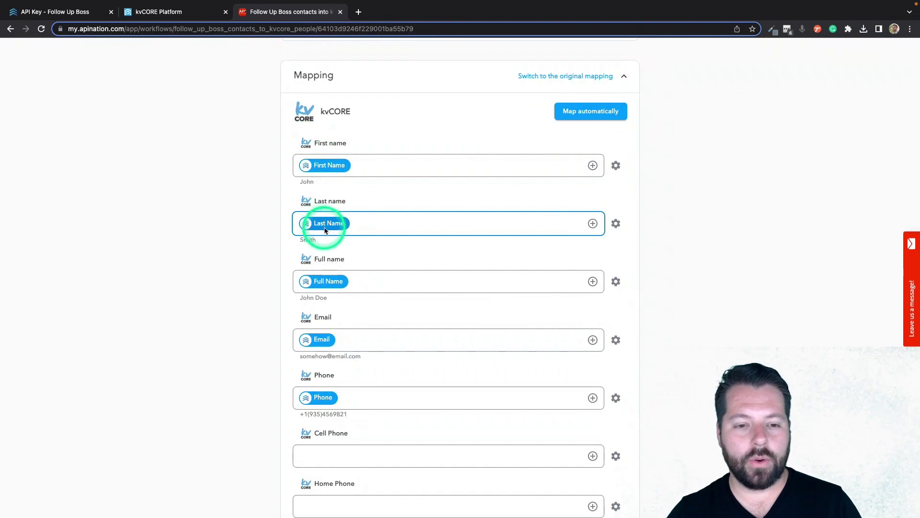
scroll(329, 235, down, 3)
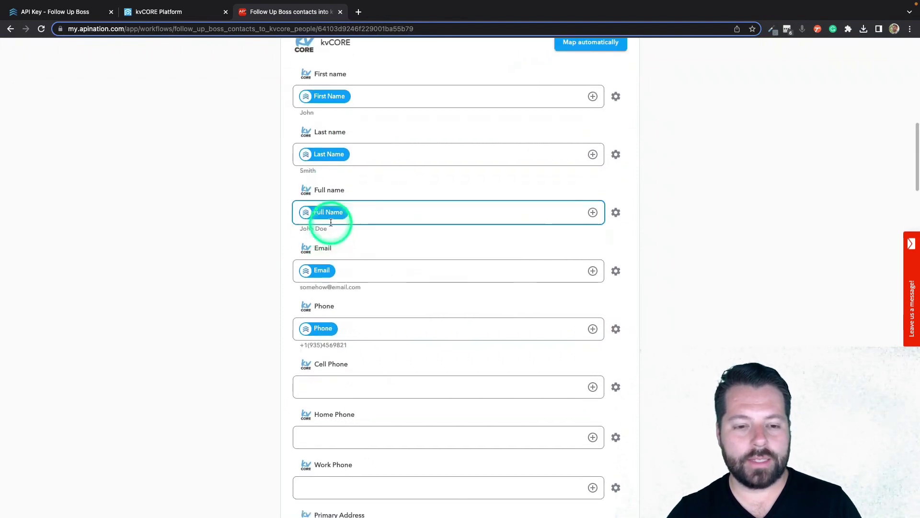
scroll(323, 325, down, 5)
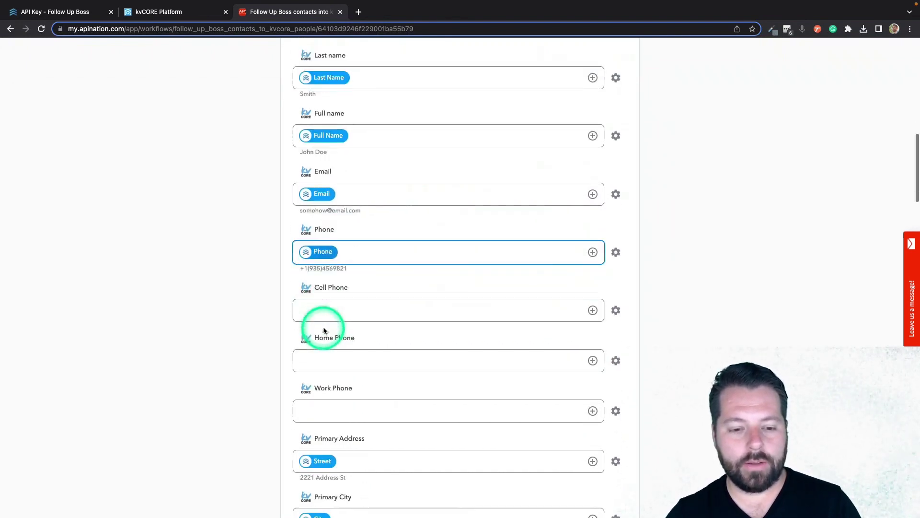
scroll(324, 328, down, 10)
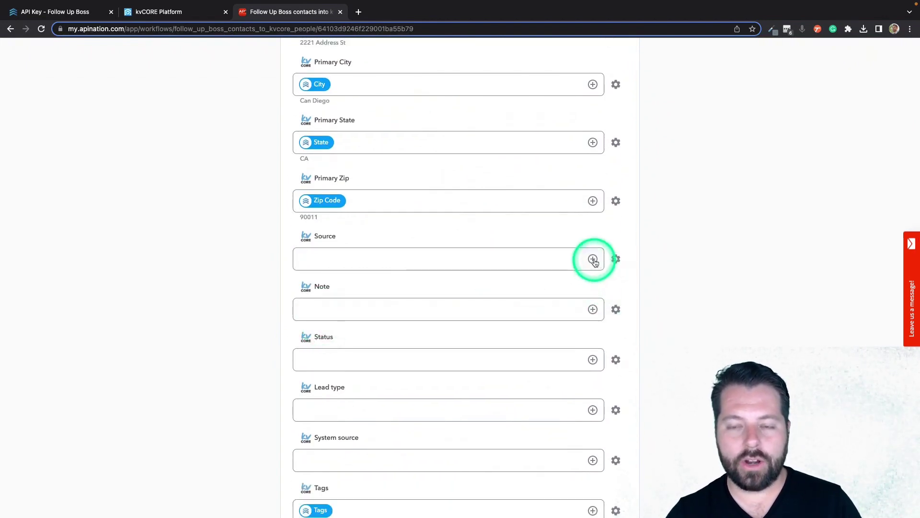
click(306, 239)
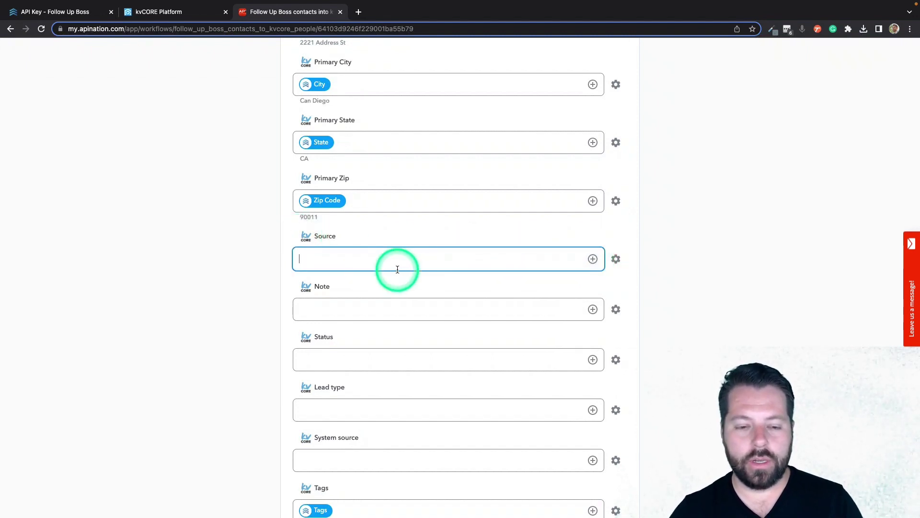
text(FollowUpBoss)
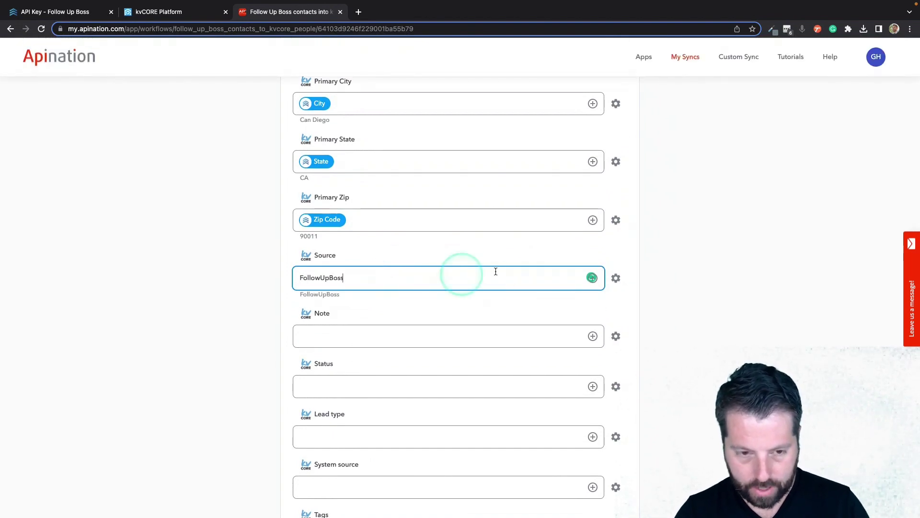
scroll(573, 267, down, 1)
Step: Map the Follow Up Boss Stage field into the kvCORE Note field, preceded by the text "FUB Stage:"
click(334, 297)
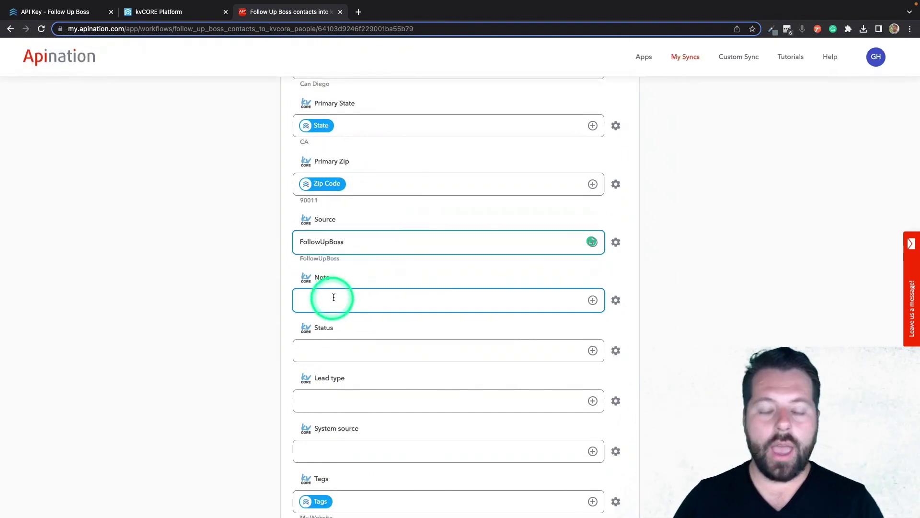
click(593, 300)
scroll(441, 367, down, 3)
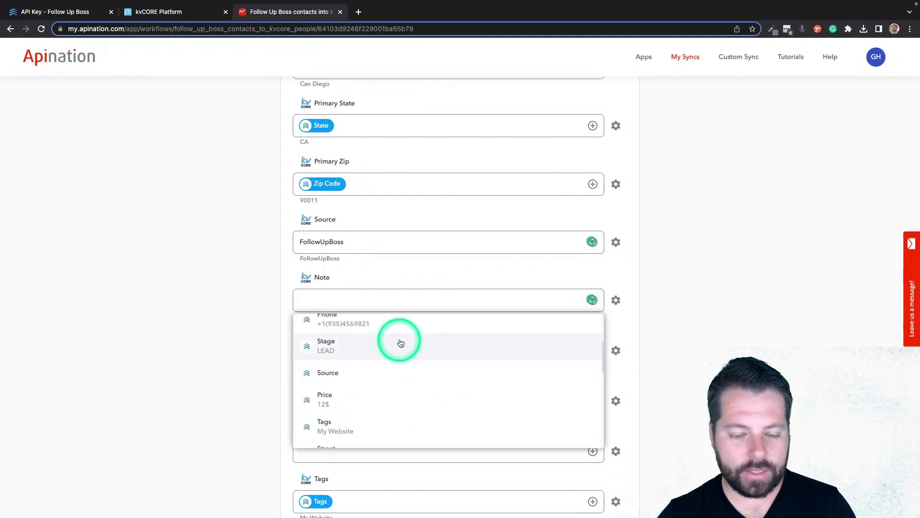
click(401, 343)
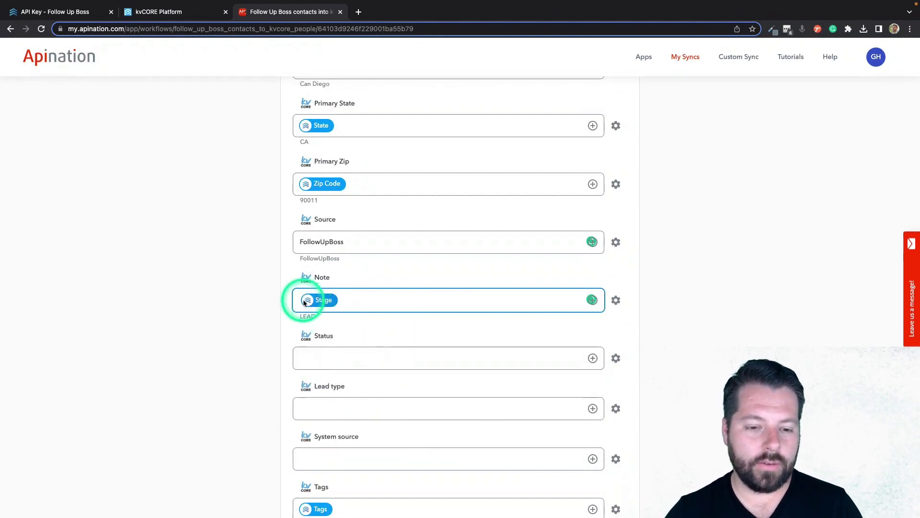
click(298, 299)
text(FUB)
scroll(316, 299, down, 1)
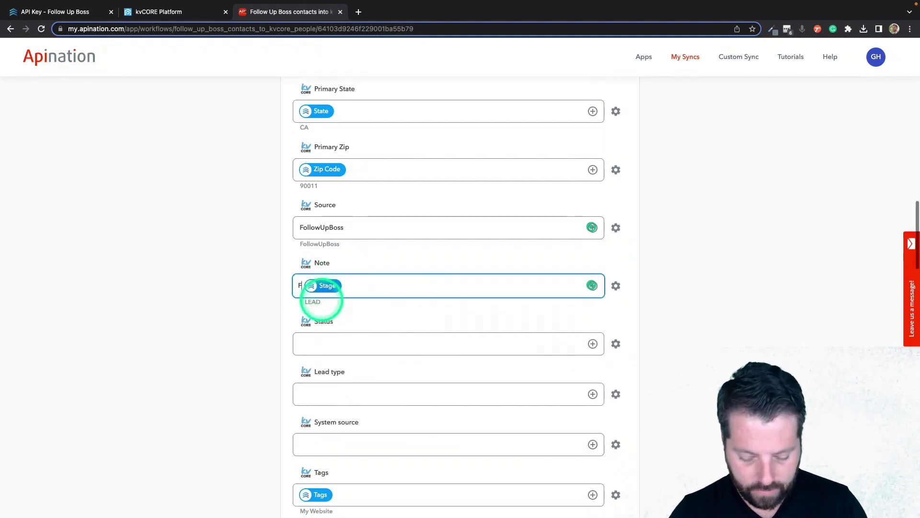
text(Stage)
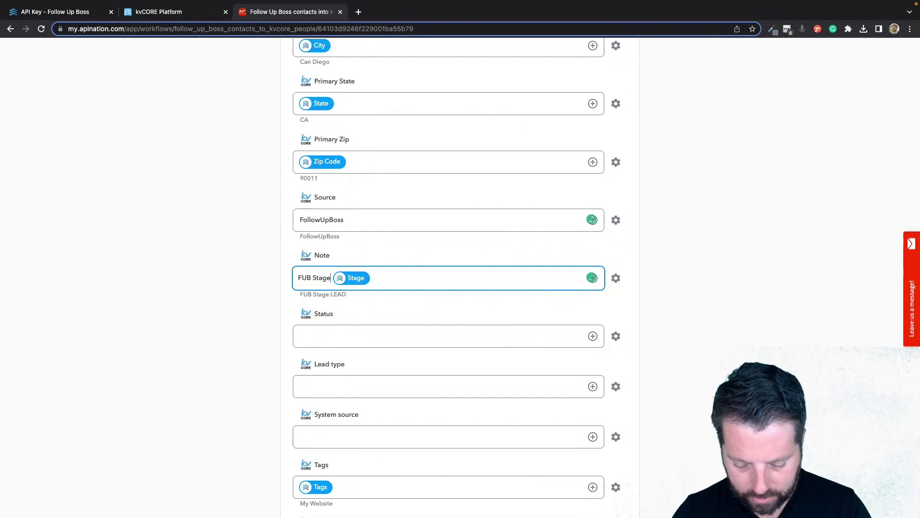
text(:)
drag(331, 296, 354, 298)
click(382, 283)
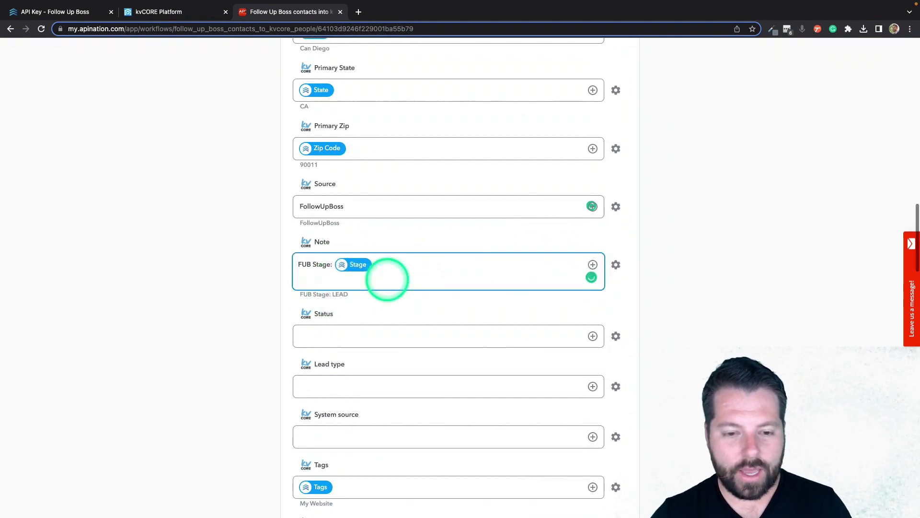
Step: Add a second line to the Note mapping with the text "Contactd?" followed by the Is person contacted field
click(593, 265)
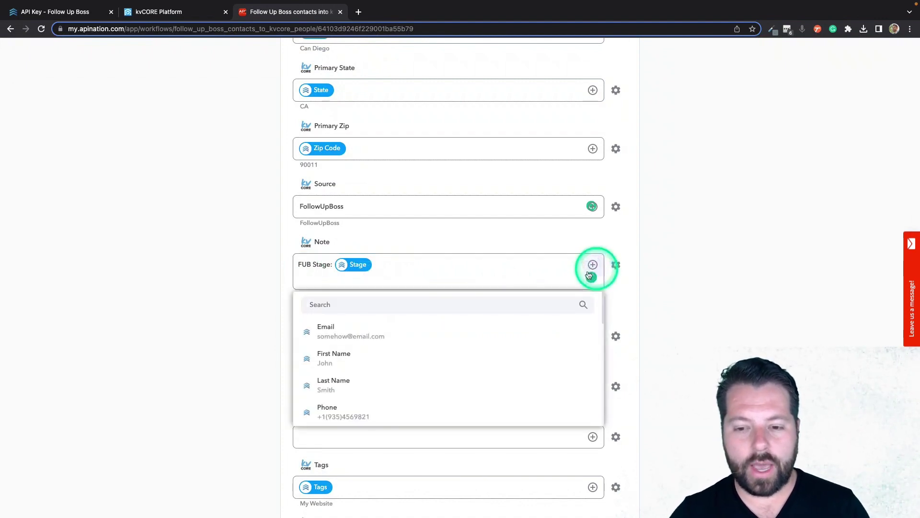
scroll(361, 384, down, 5)
scroll(361, 383, down, 3)
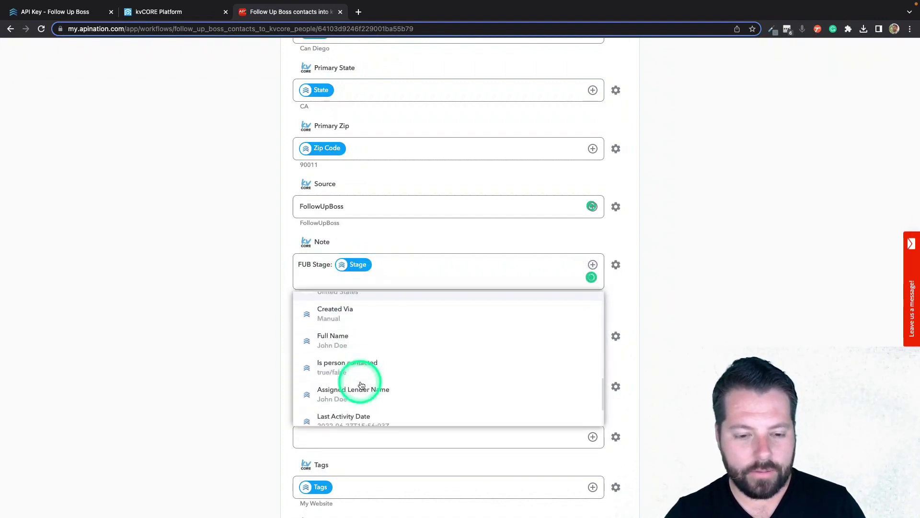
click(353, 355)
click(300, 279)
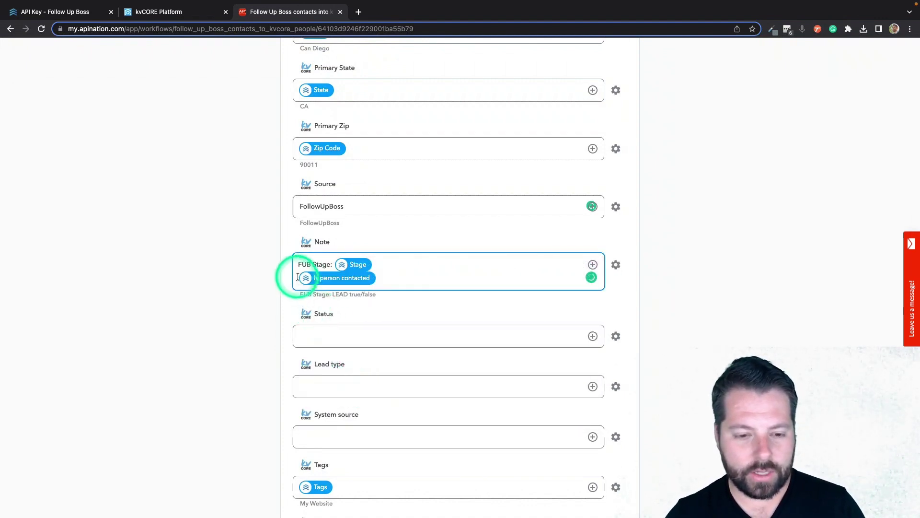
click(316, 280)
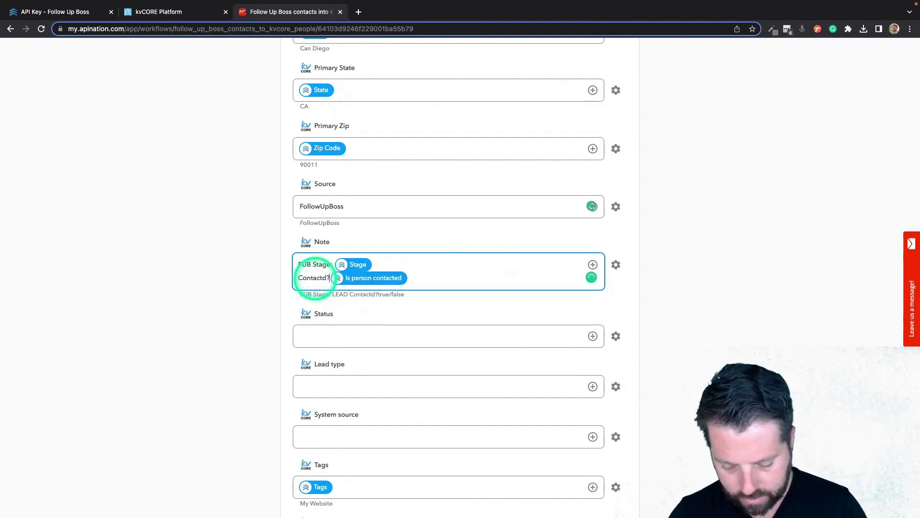
Step: Activate the Follow Up Boss contacts into kvCORE sync
click(301, 495)
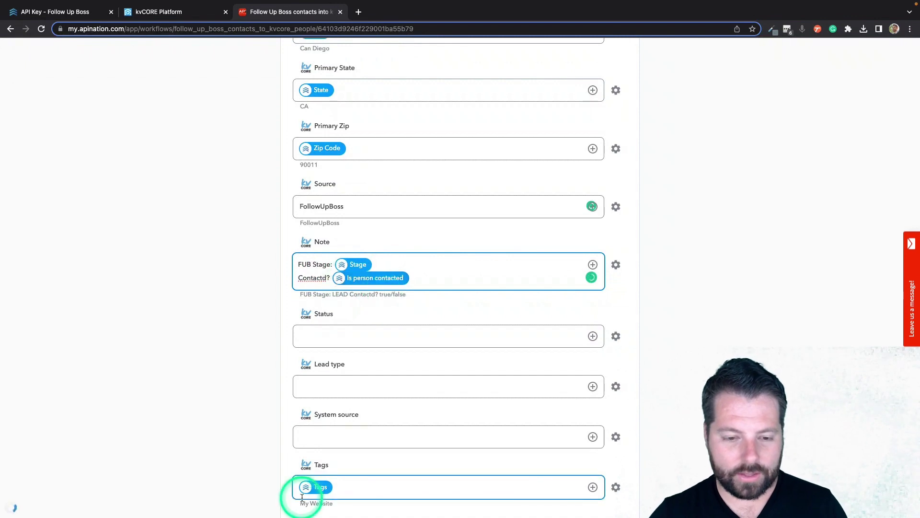
click(246, 299)
scroll(246, 300, up, 7)
scroll(246, 301, up, 10)
click(458, 178)
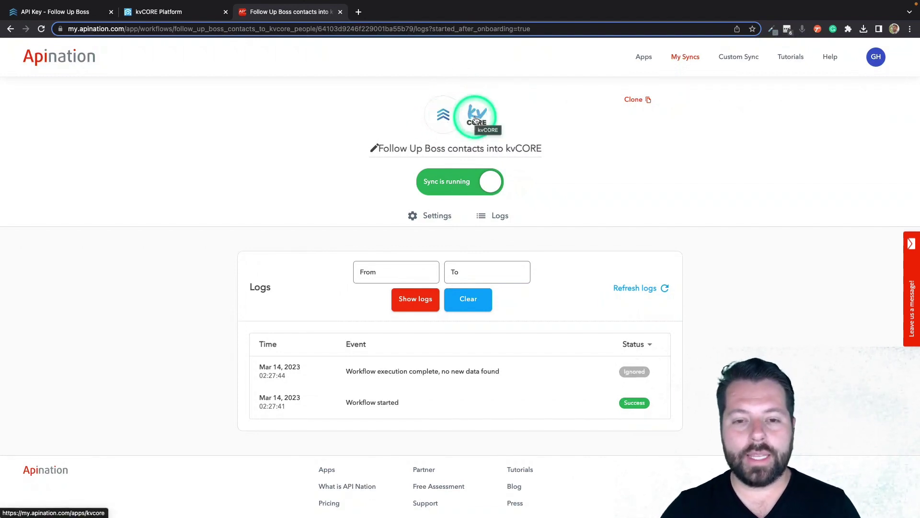
Step: From the Follow Up Boss app's kvCORE integrations, activate the sync that posts Follow Up Boss activities as a note to kvCORE
click(443, 117)
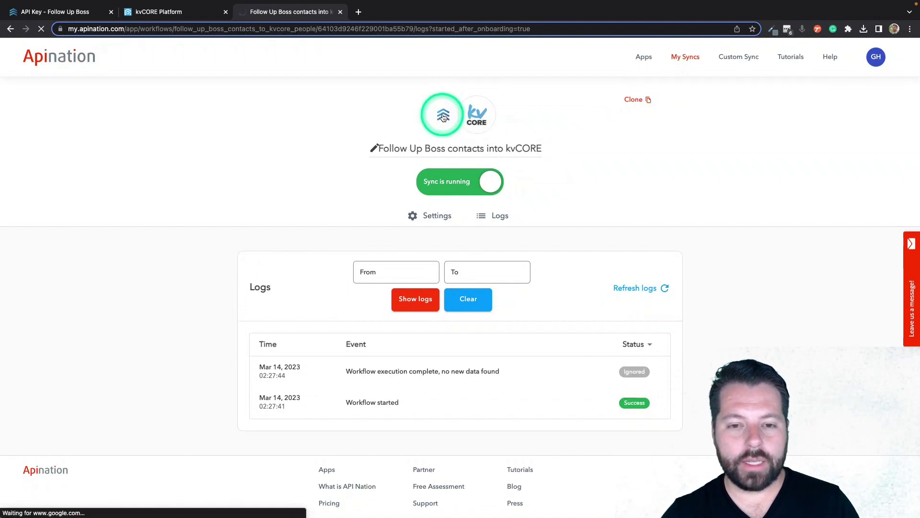
scroll(537, 256, down, 10)
click(502, 292)
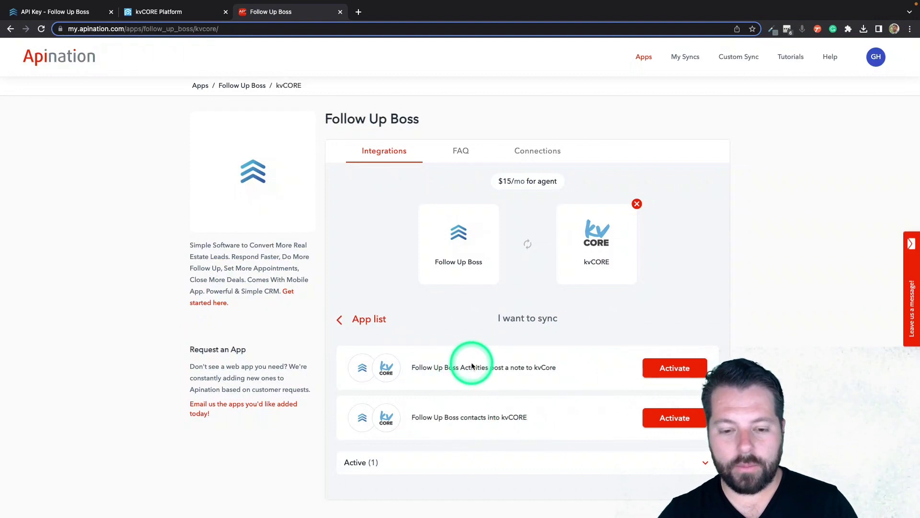
click(675, 373)
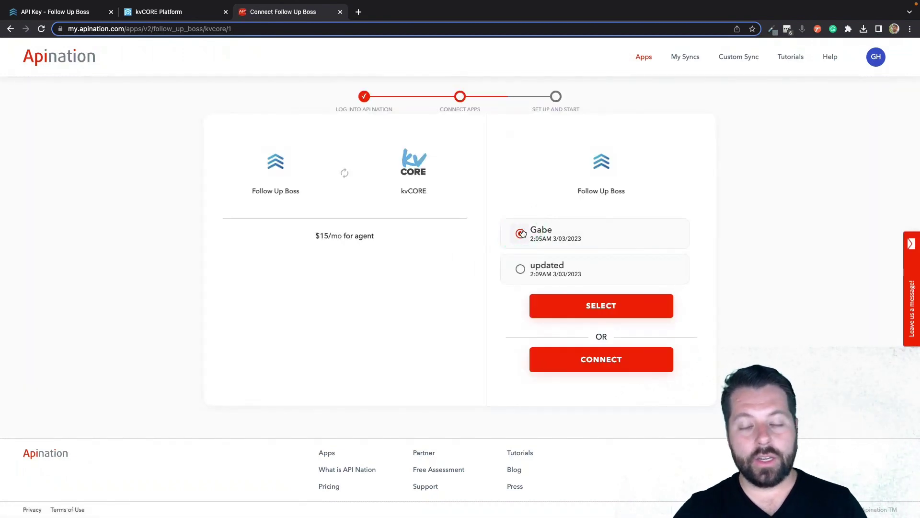
Step: Use the existing Follow Up Boss connection "updated" and the existing kvCORE connection for the new sync
click(526, 270)
click(555, 303)
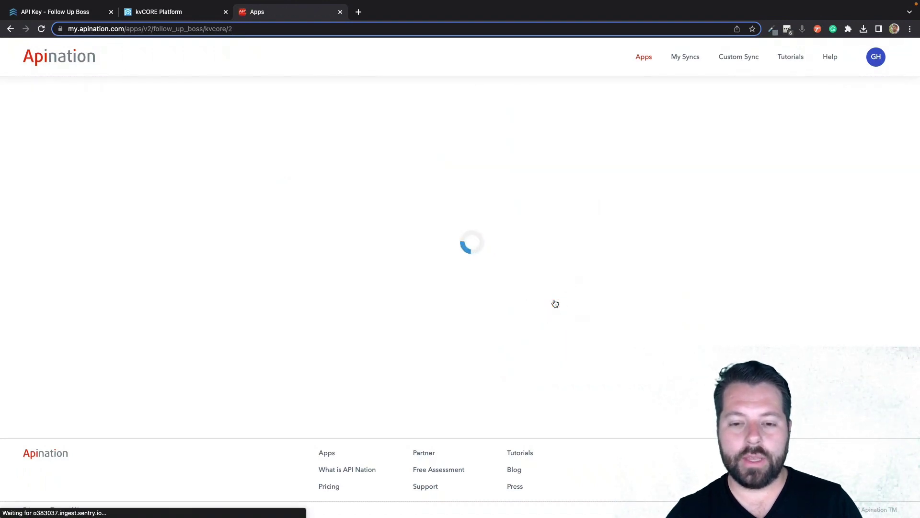
click(560, 277)
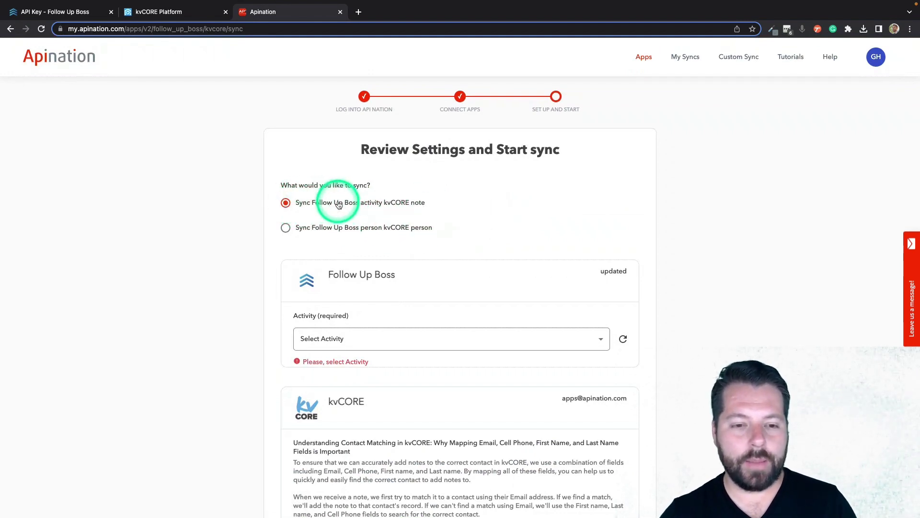
Step: Set the required Follow Up Boss activity to When a Note is Created or Updated, and review the subscription plan
scroll(412, 208, down, 3)
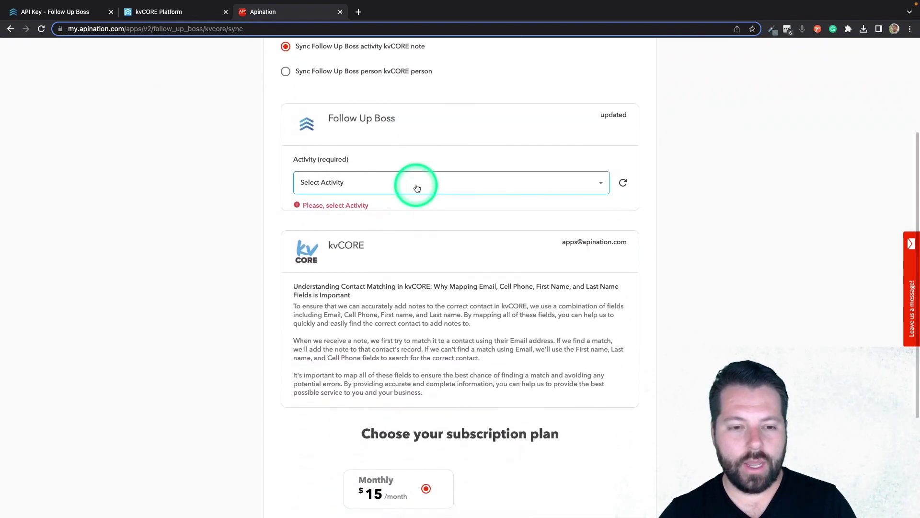
click(417, 187)
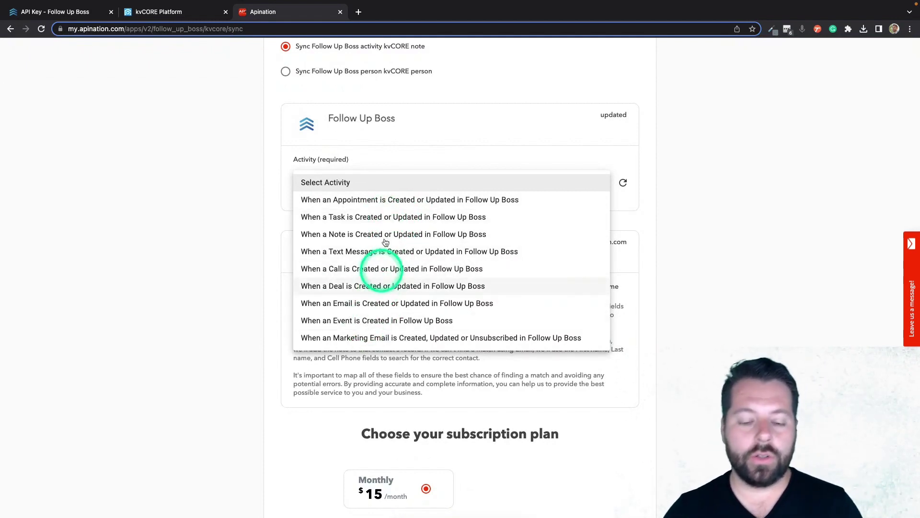
click(357, 234)
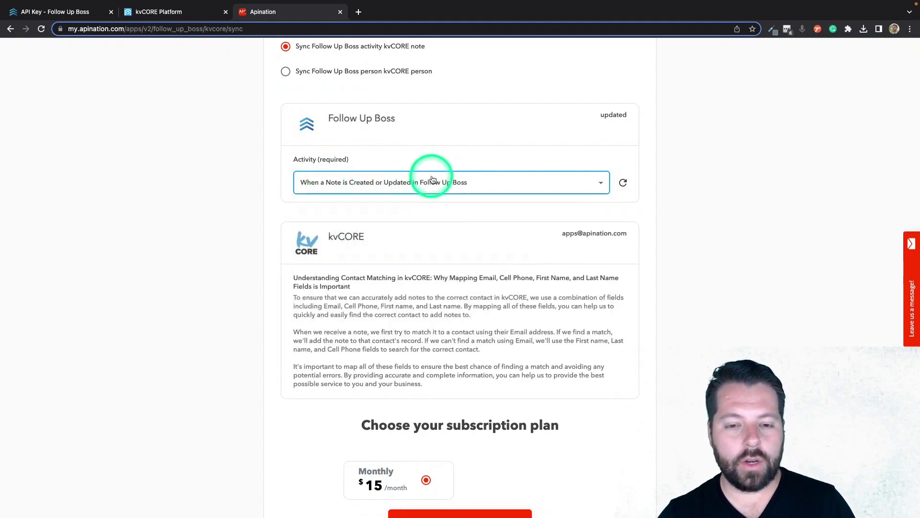
scroll(476, 241, down, 5)
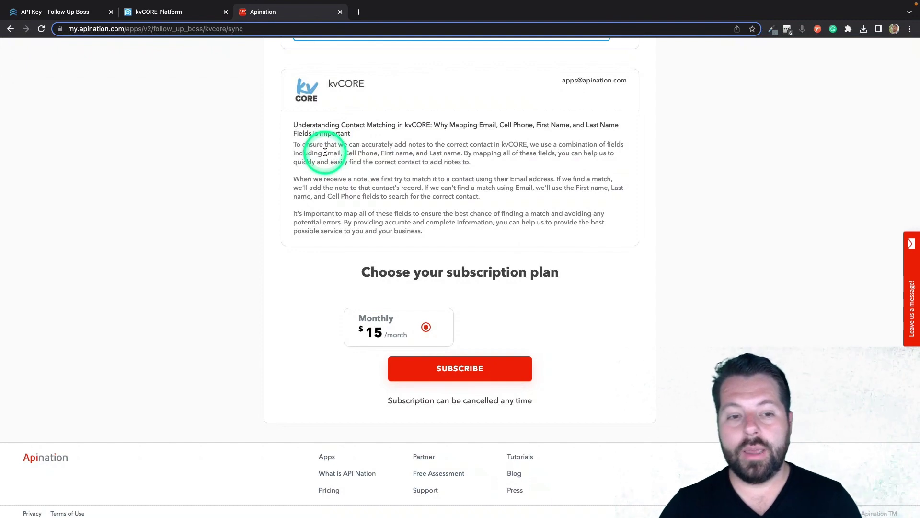
Step: Subscribe the activities-to-notes sync to the monthly $15 plan
drag(324, 152, 375, 153)
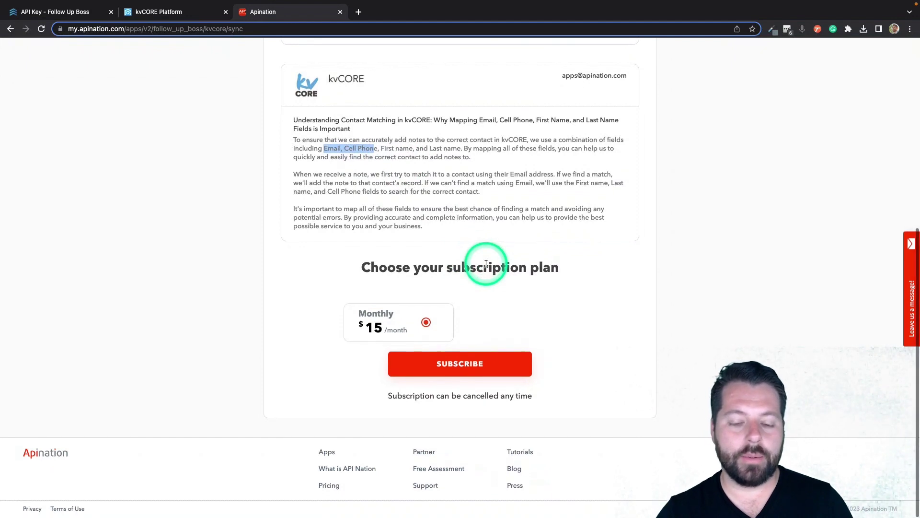
click(478, 367)
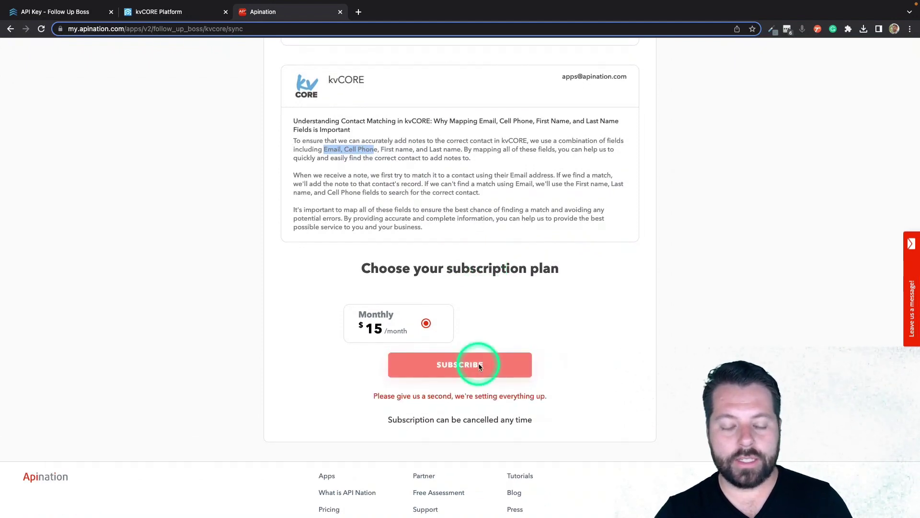
click(325, 205)
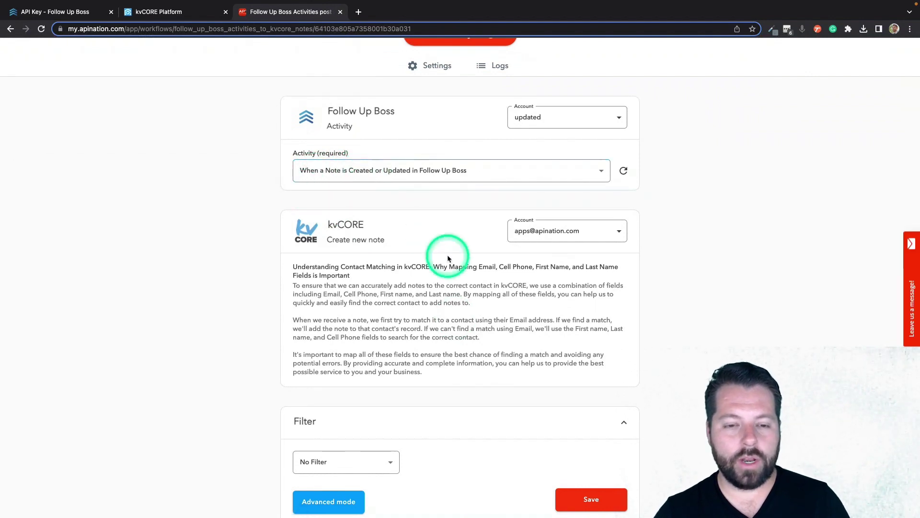
Step: Set the kvCORE Note title mapping to "Note Created in FUB"
scroll(448, 259, down, 1)
scroll(448, 259, down, 3)
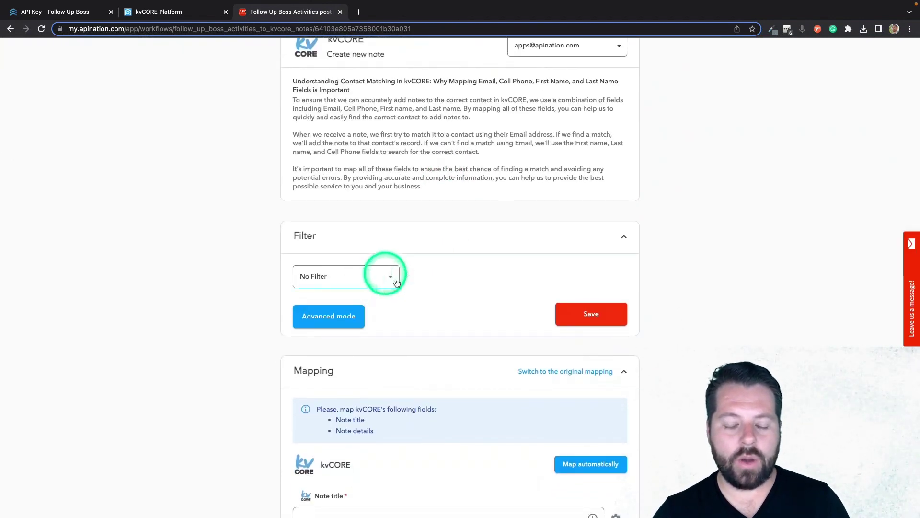
scroll(464, 333, down, 8)
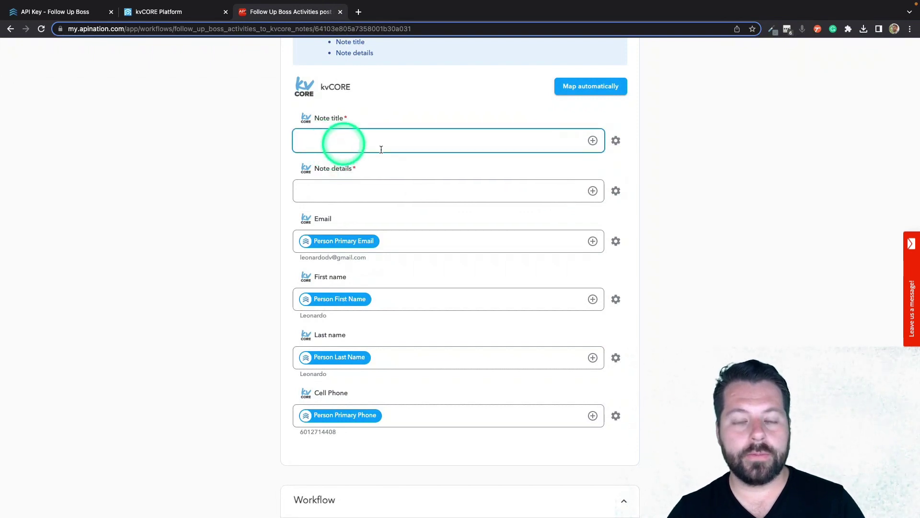
click(592, 140)
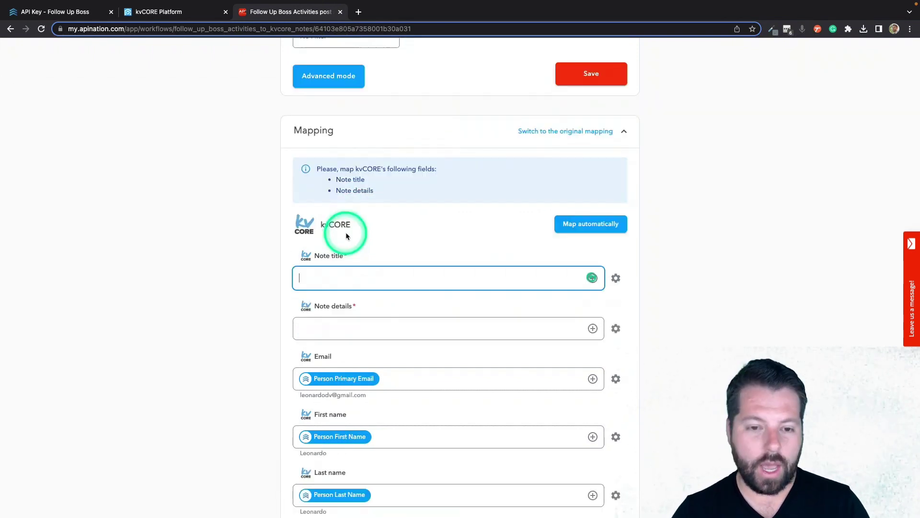
text(Note Created in FUB)
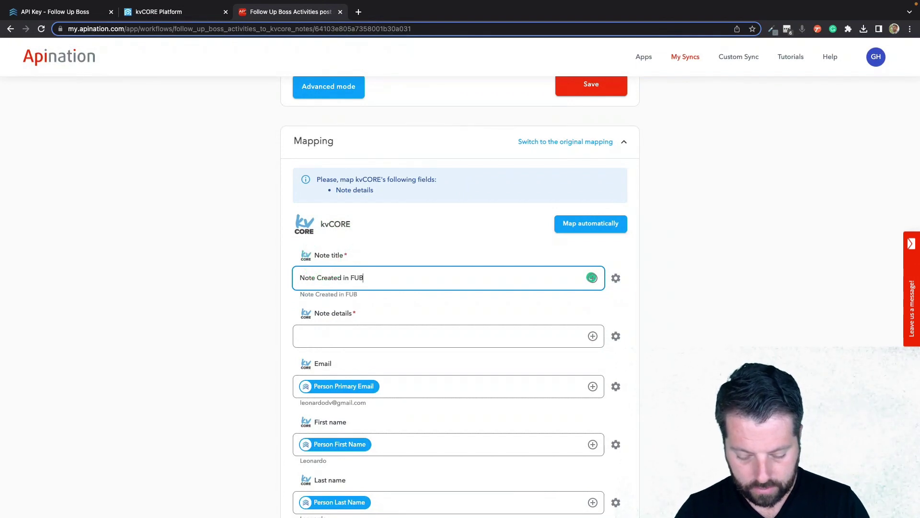
Step: Map the kvCORE Note details field to the Follow Up Boss fields Note Subject and Note body text
click(323, 333)
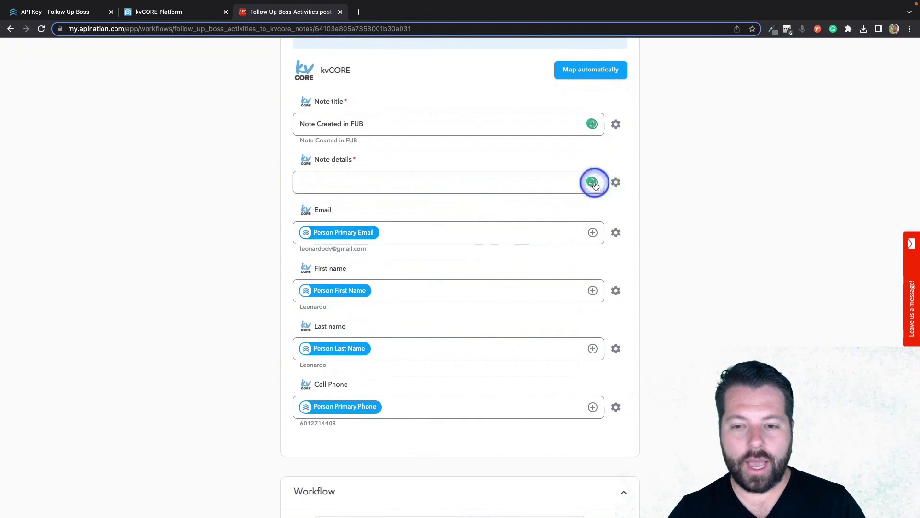
click(593, 182)
scroll(449, 244, down, 3)
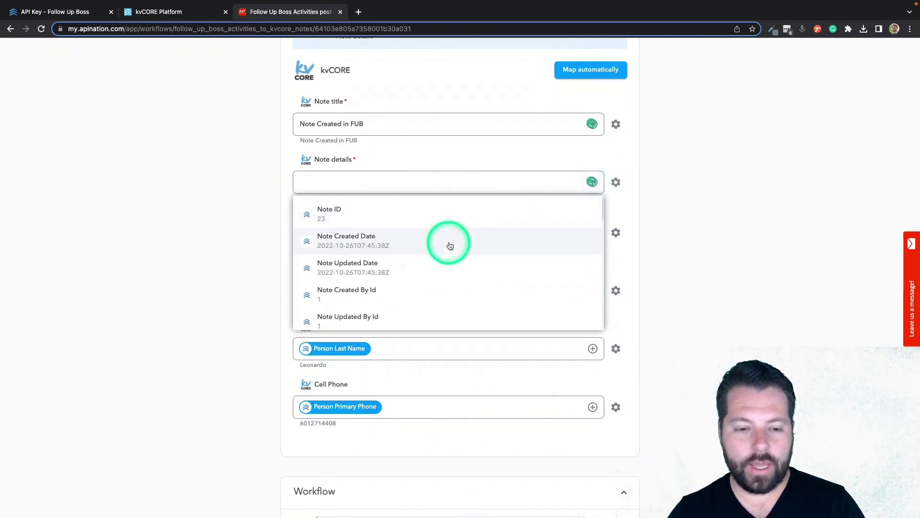
scroll(449, 243, down, 5)
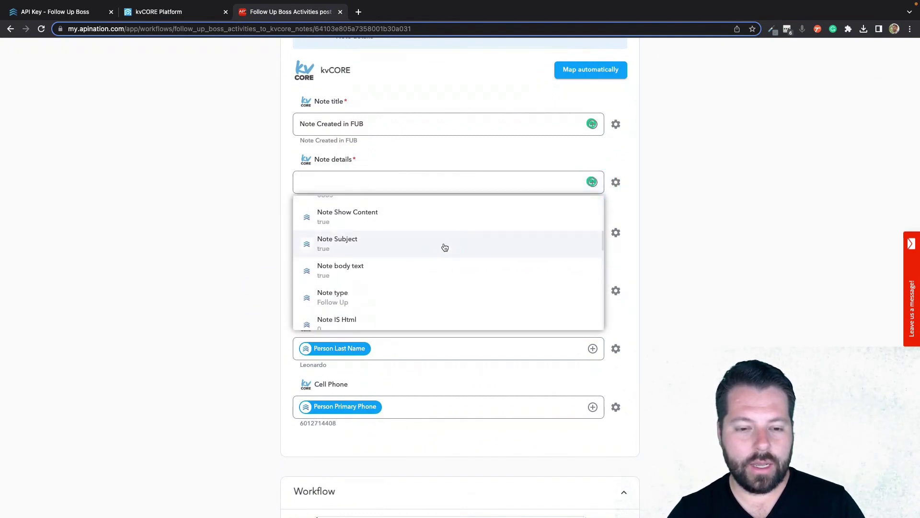
click(440, 243)
click(405, 178)
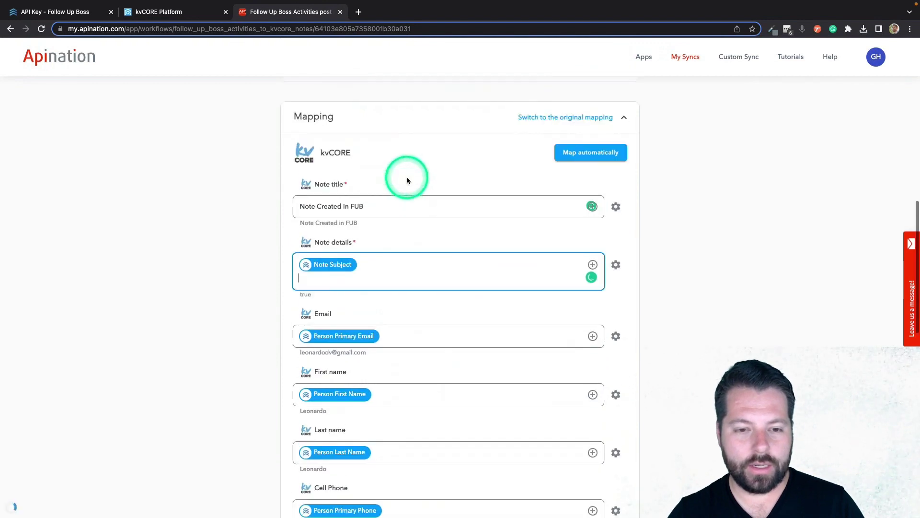
click(593, 264)
scroll(460, 366, down, 5)
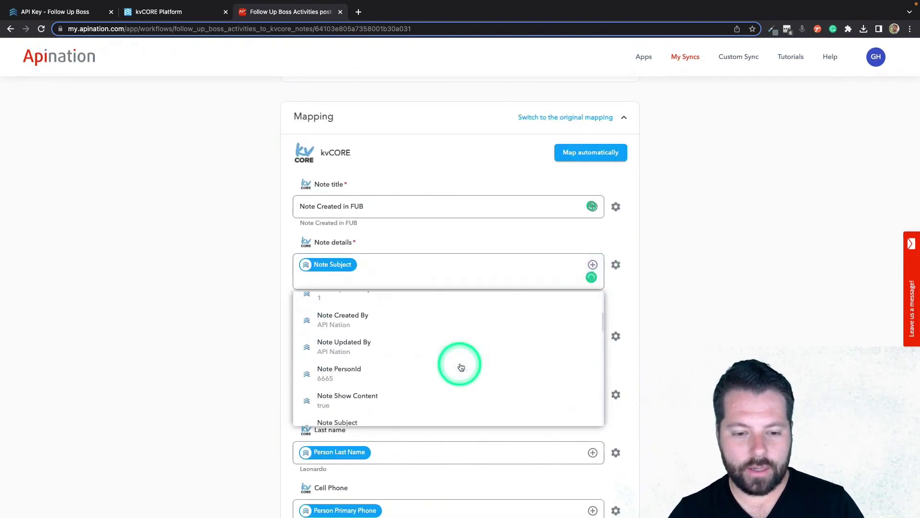
scroll(460, 366, down, 3)
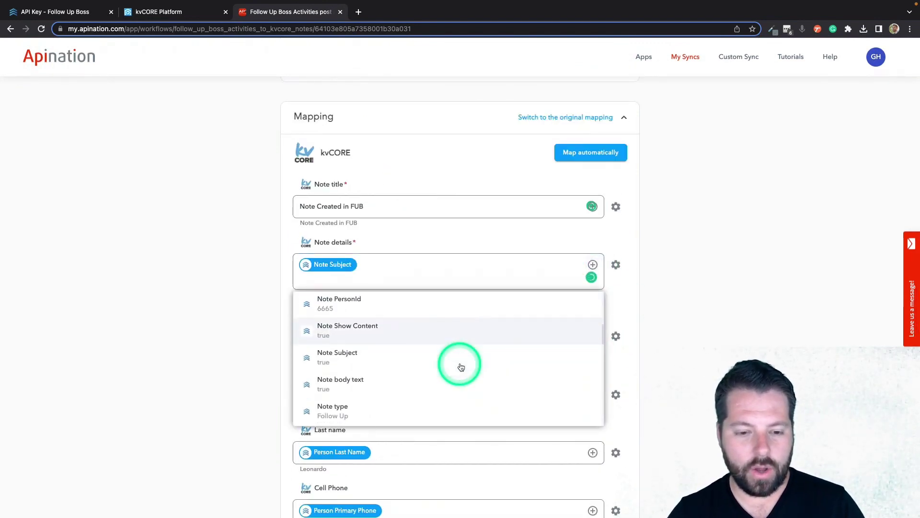
click(436, 341)
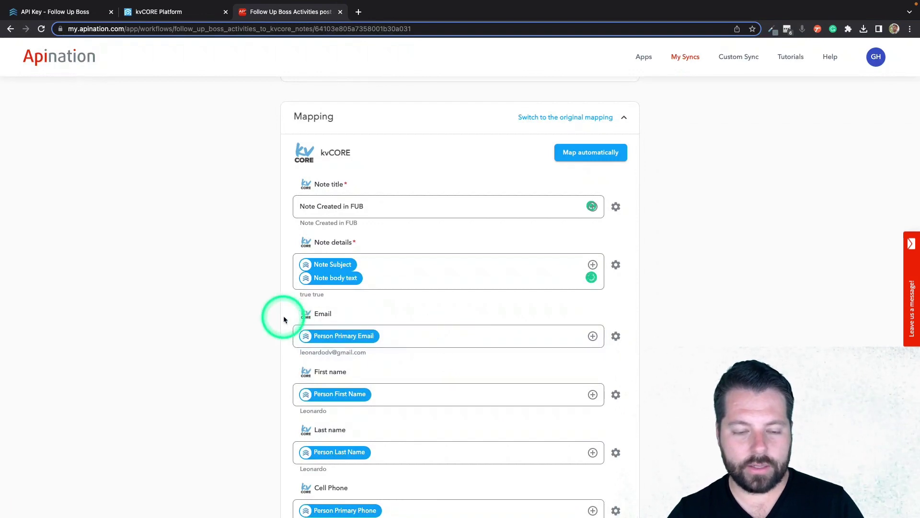
Step: Activate the sync that posts Follow Up Boss notes to kvCORE
scroll(284, 316, down, 4)
scroll(283, 315, up, 15)
click(456, 175)
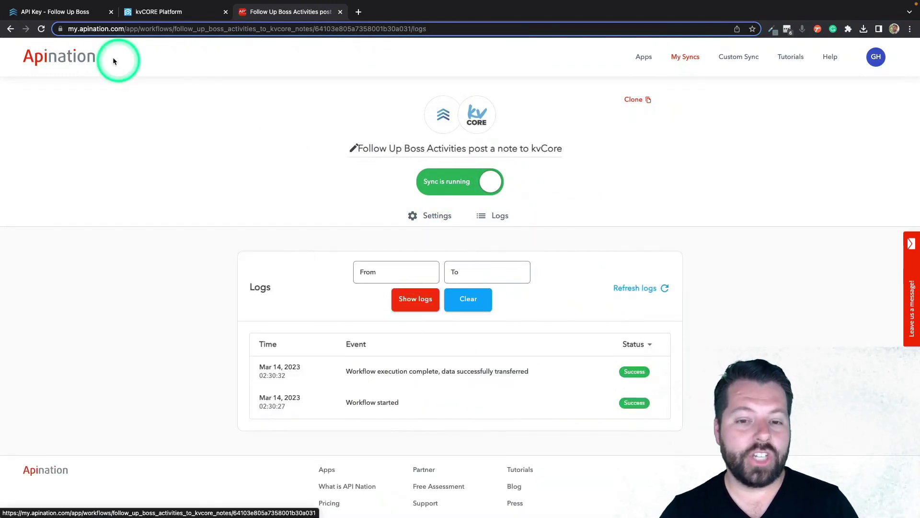
Step: Compare the test contact in Follow Up Boss and kvCORE, and add a Follow Up Boss note about meeting the contact at the house, "very interested"
click(76, 13)
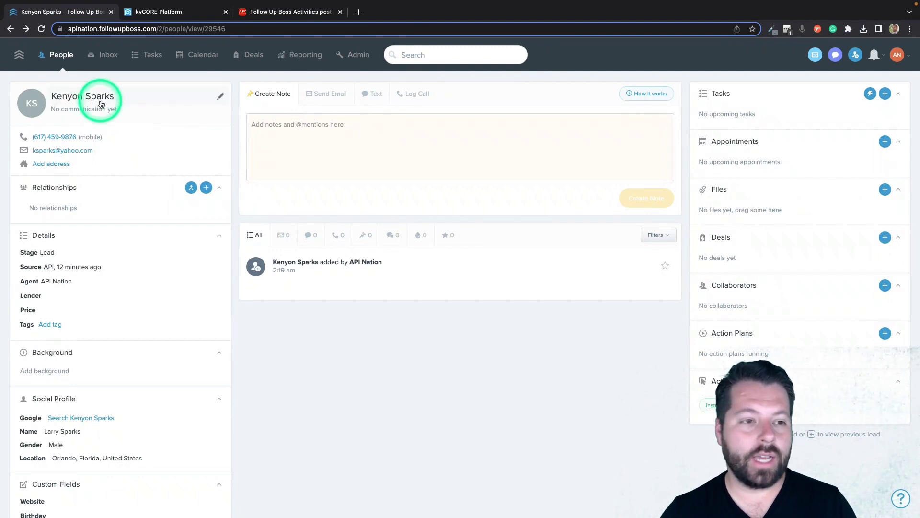
click(147, 17)
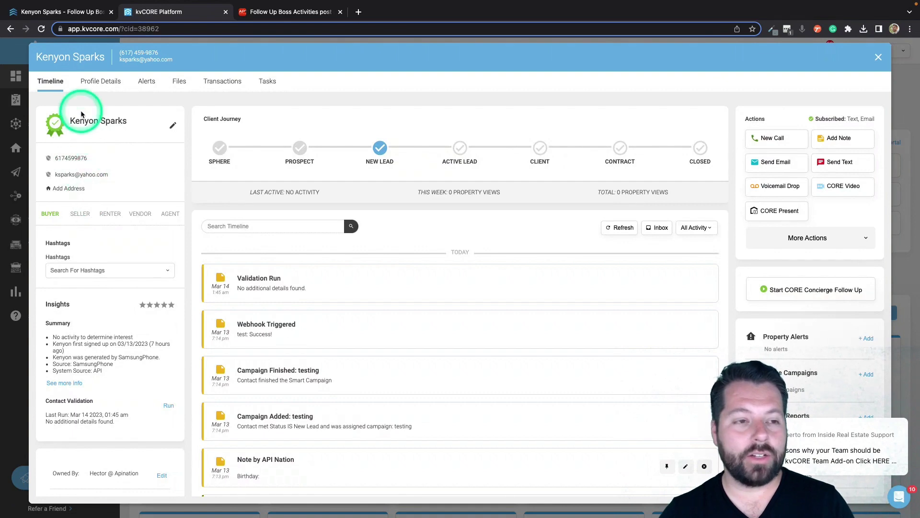
click(67, 11)
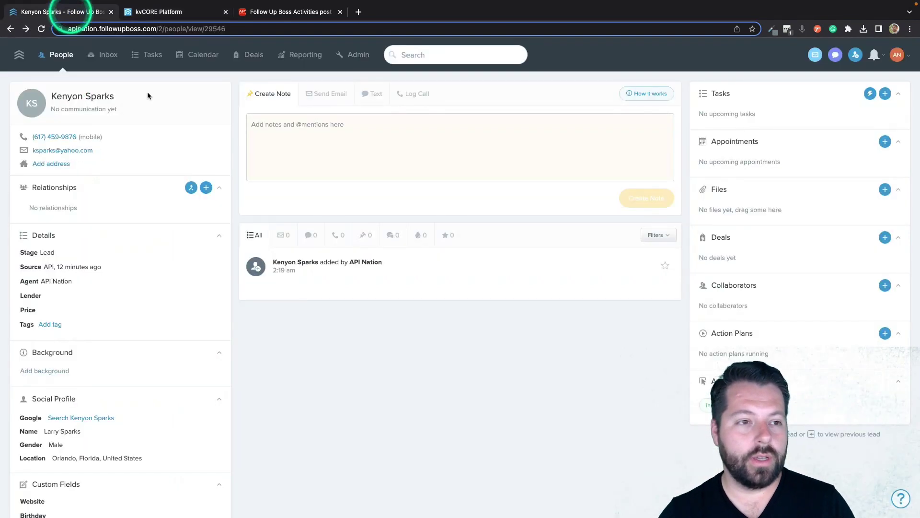
click(363, 151)
text(Met Kenyon at the house, v)
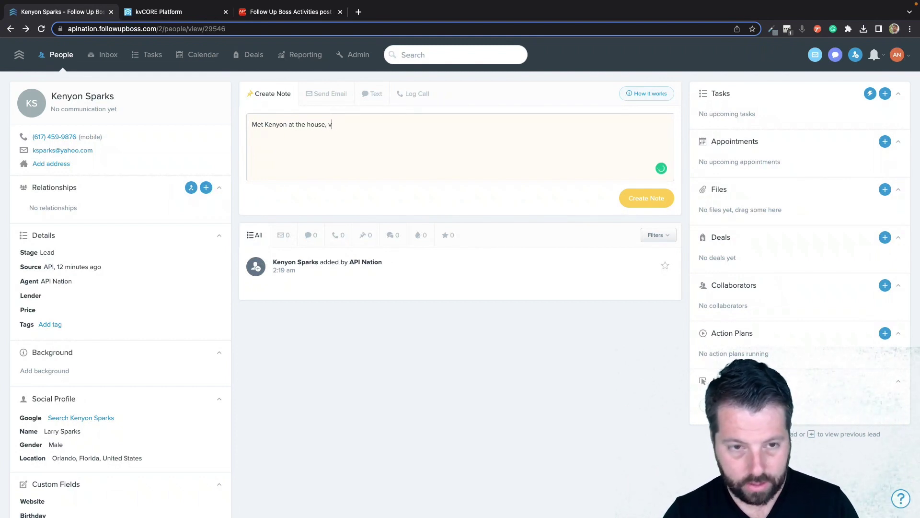
text( interested)
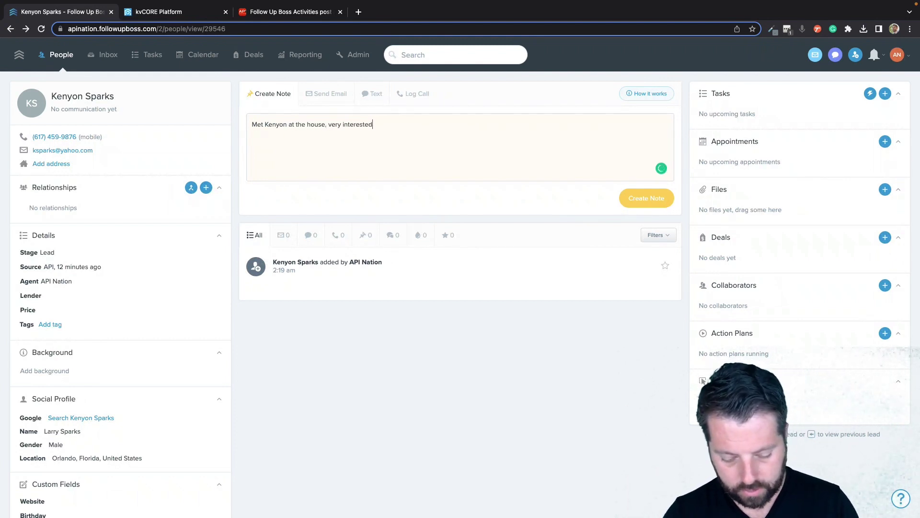
click(655, 198)
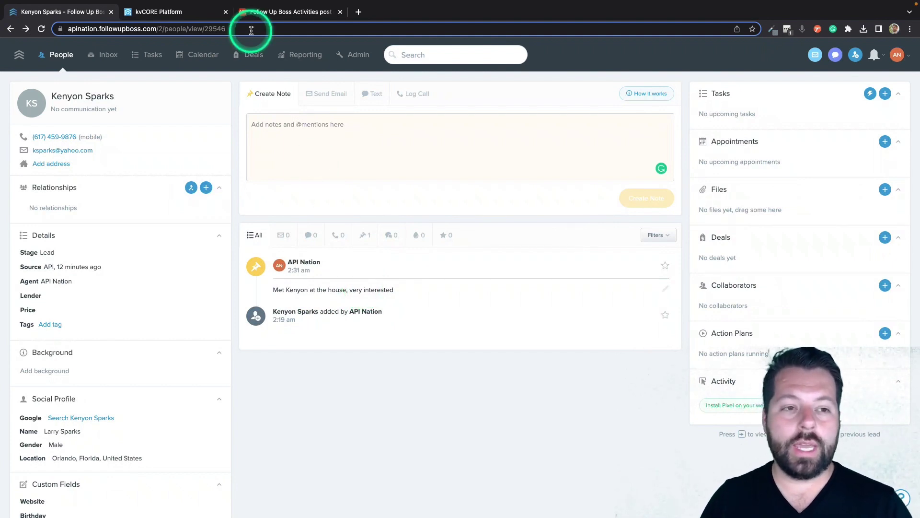
Step: Switch to kvCORE and refresh the contact's timeline to check for the synced note
click(205, 15)
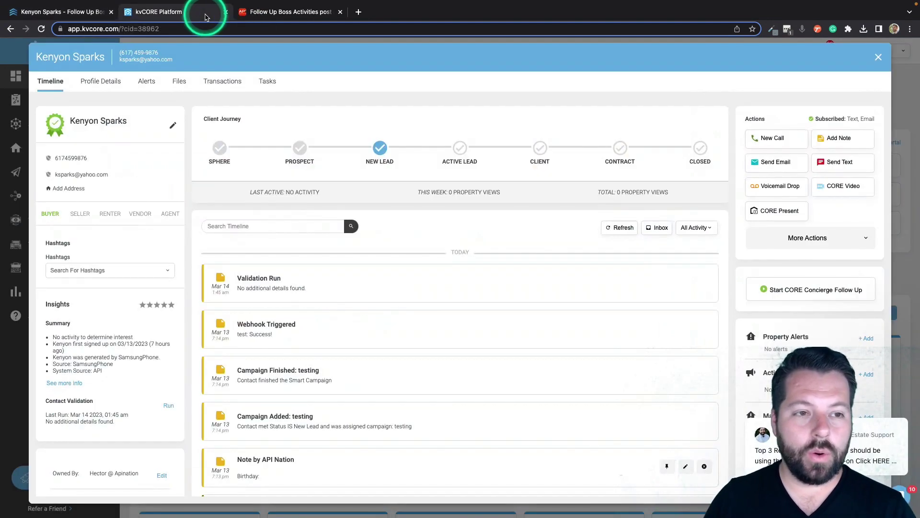
click(623, 228)
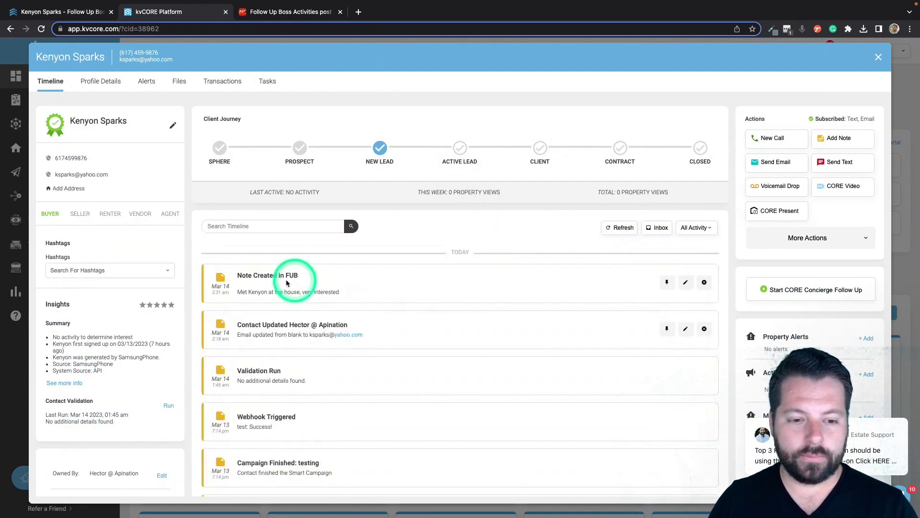
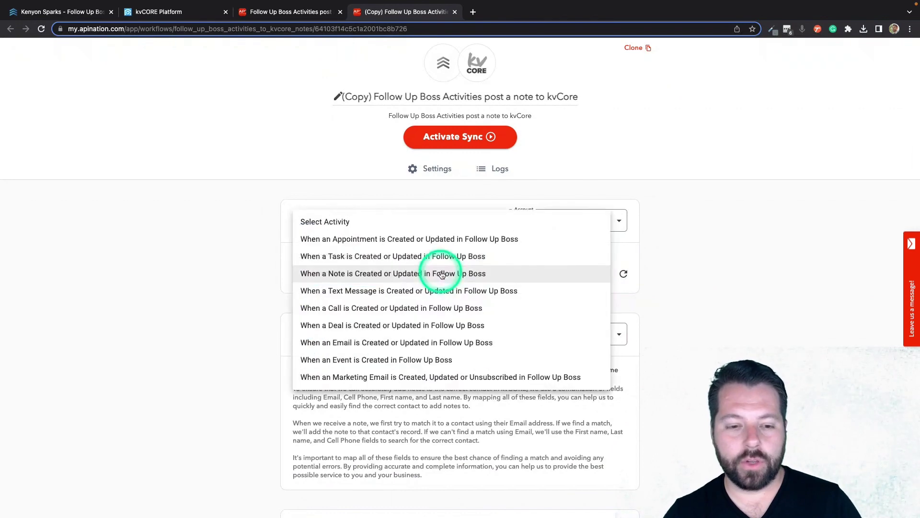
Step: In the copied sync, set the activity to When a Text Message is Created or Updated and the Note title to "Test sent in FUB"
click(425, 290)
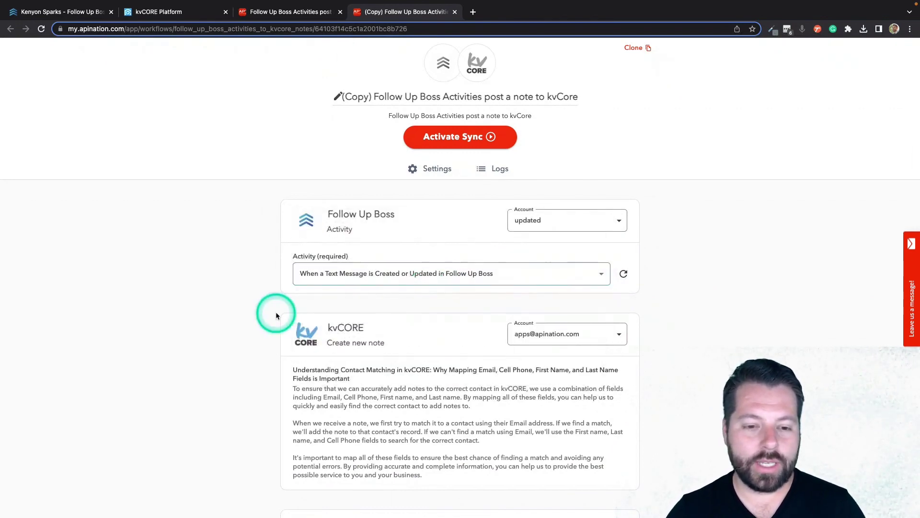
scroll(277, 316, down, 7)
scroll(277, 315, down, 3)
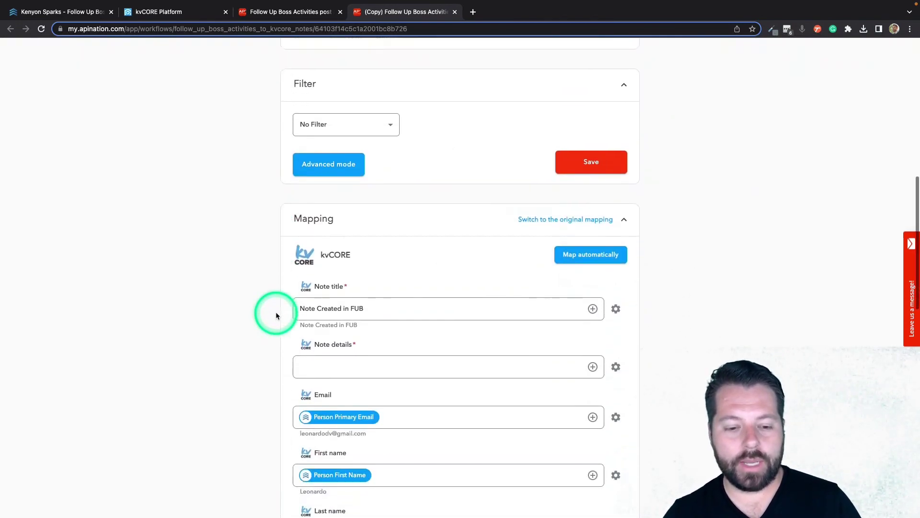
click(350, 255)
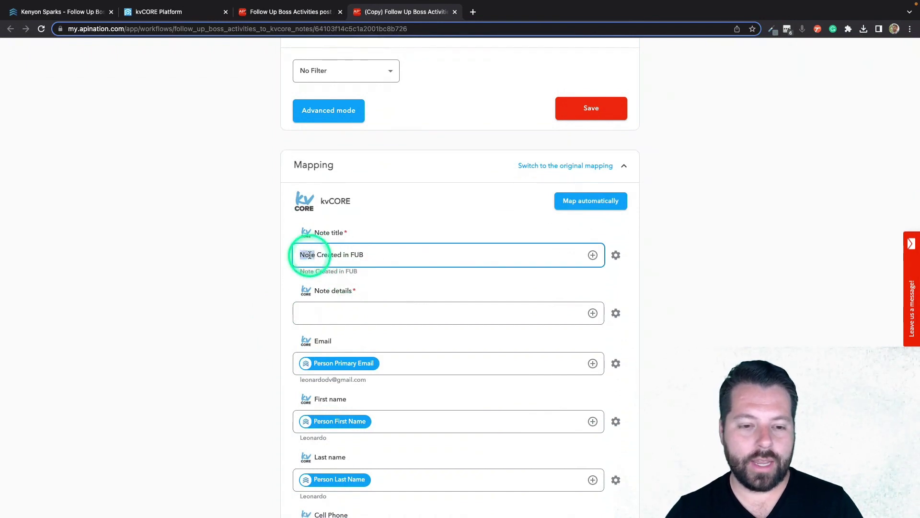
text(Test sent)
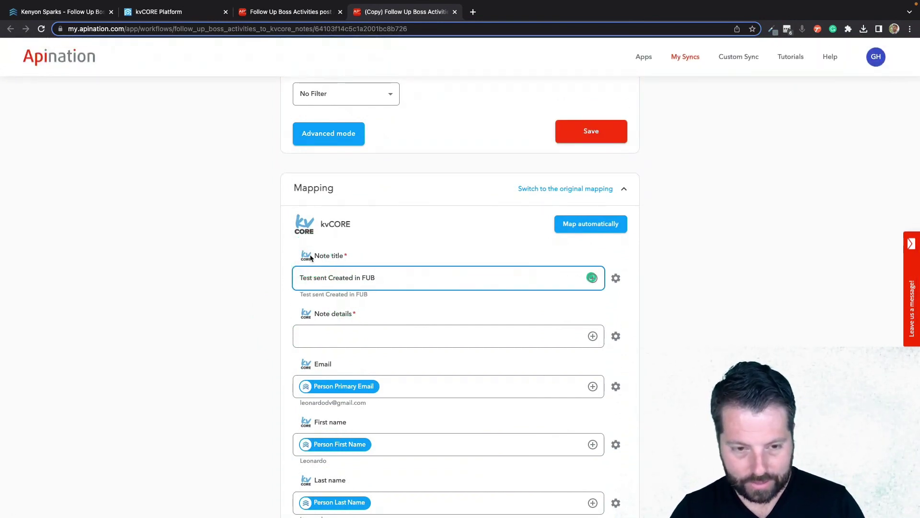
double_click(342, 278)
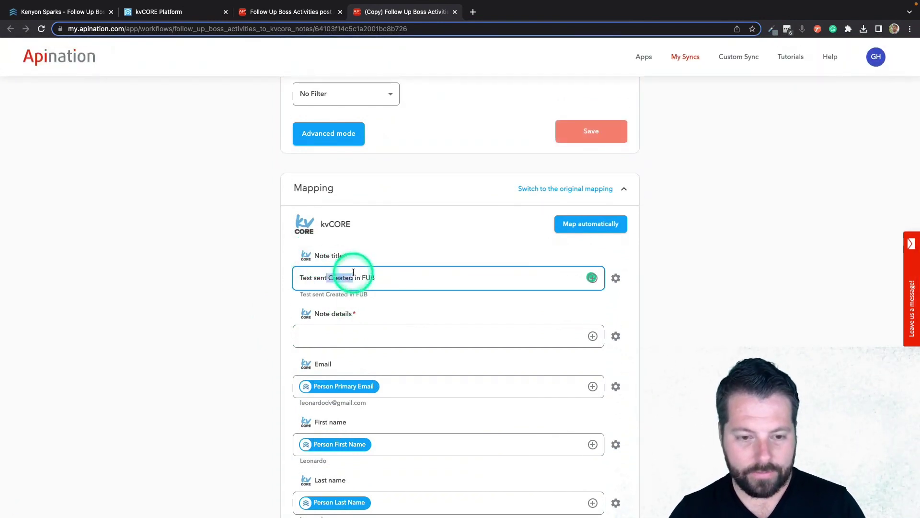
key(BackSpace)
Step: Map the copied sync's Note details field to Text Messages Message
click(521, 325)
click(593, 335)
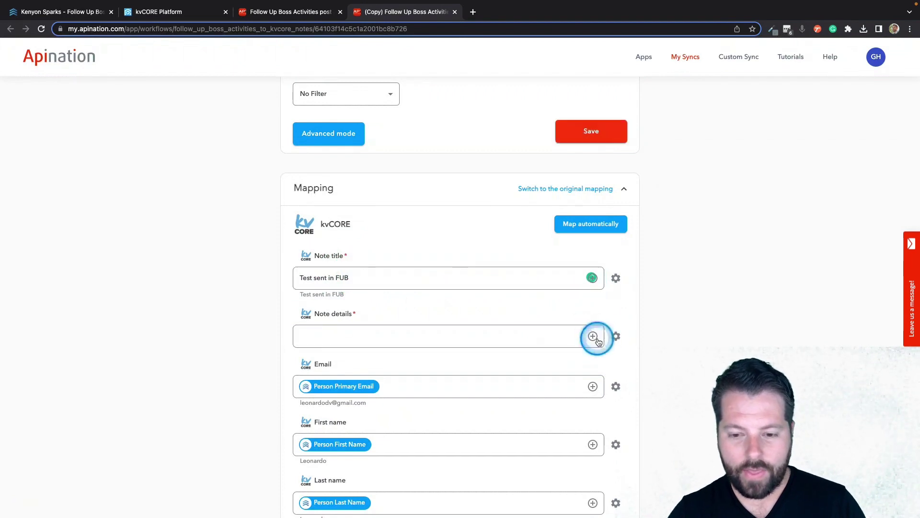
scroll(425, 407, down, 5)
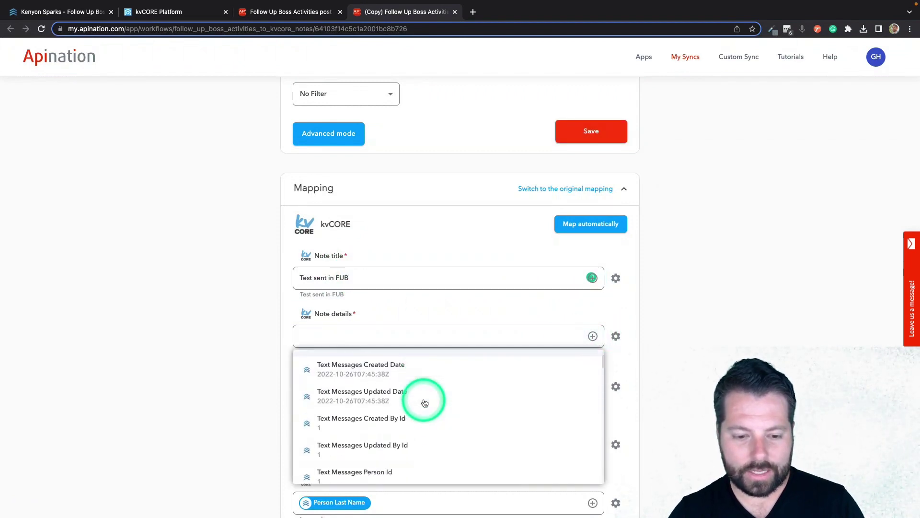
click(422, 405)
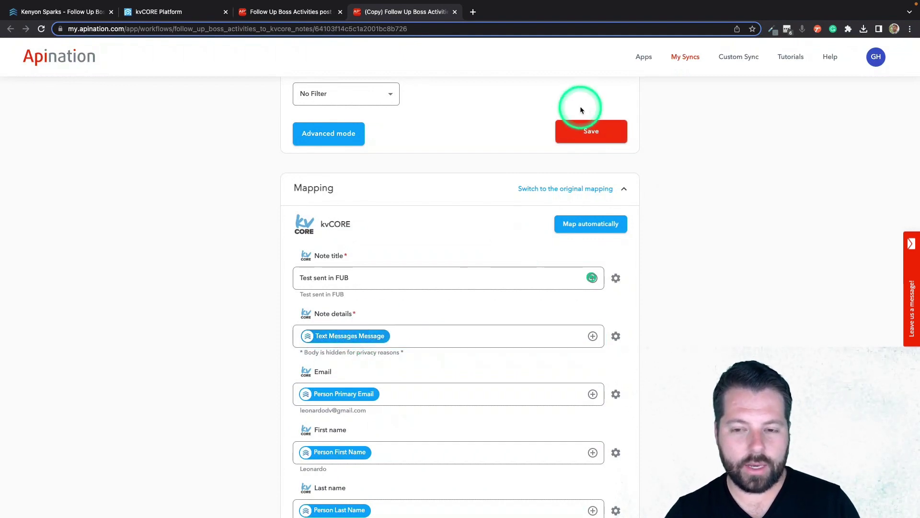
Step: Save the copied text message sync's settings and activate it
click(577, 125)
scroll(472, 176, up, 10)
click(467, 114)
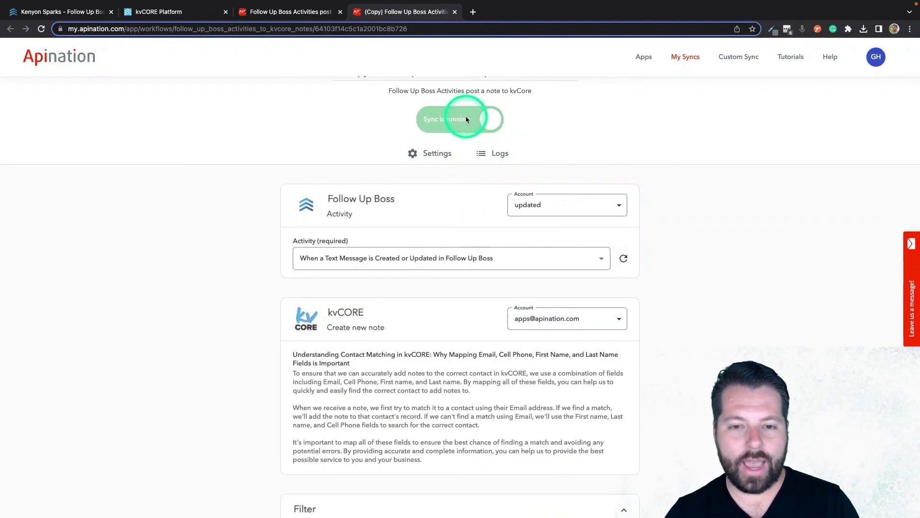
click(535, 134)
scroll(535, 134, up, 2)
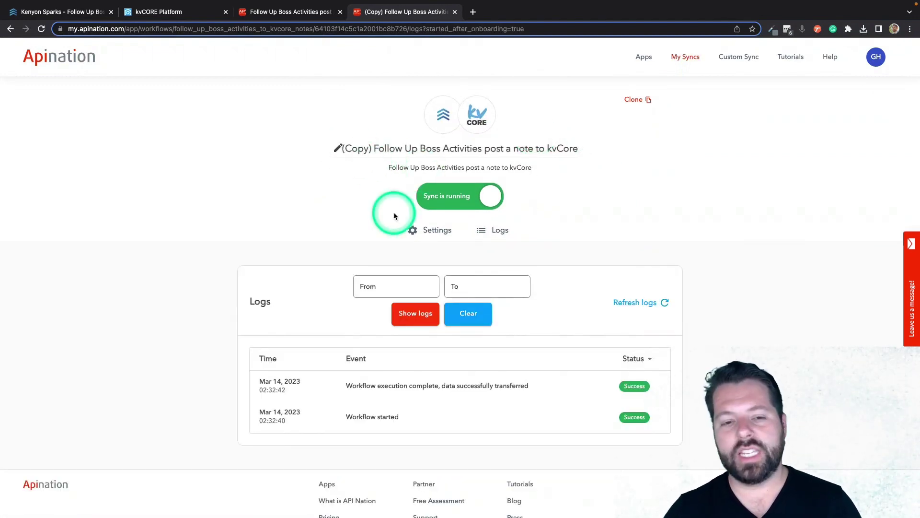
Step: Rename the copied text message sync as "Follow Up Boss Texts post a note to kvCore"
click(339, 149)
click(370, 149)
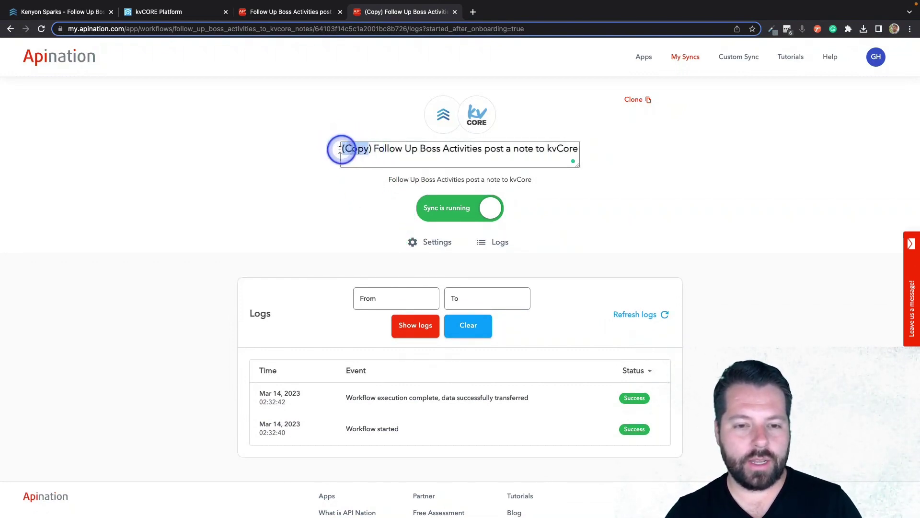
key(BackSpace)
key(Delete)
key(Delete)
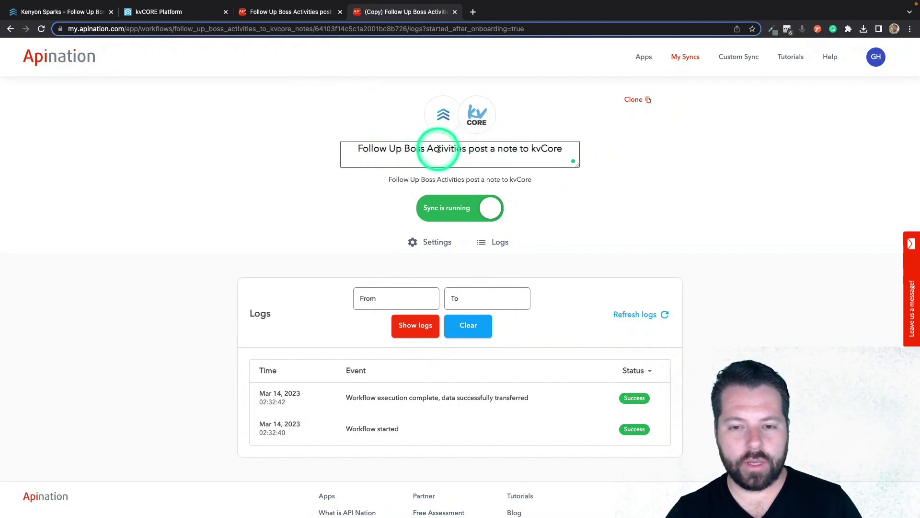
double_click(439, 149)
text(T)
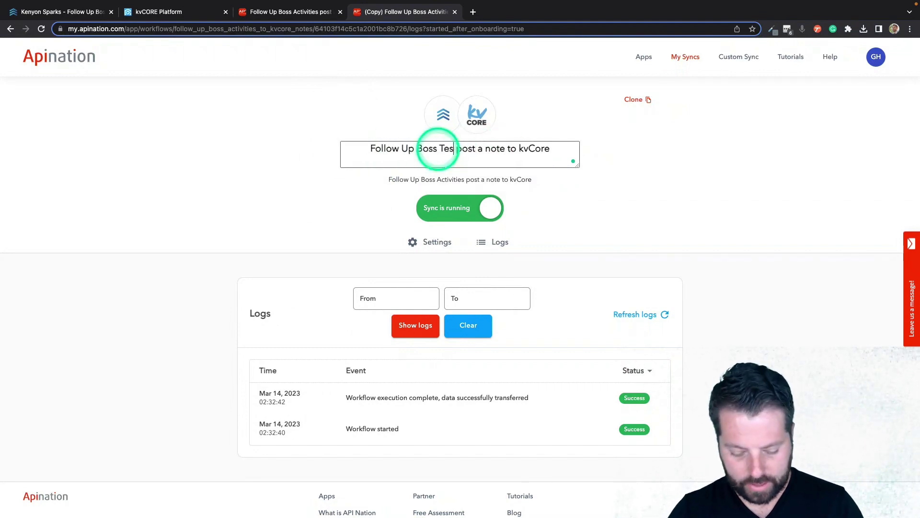
text(exts)
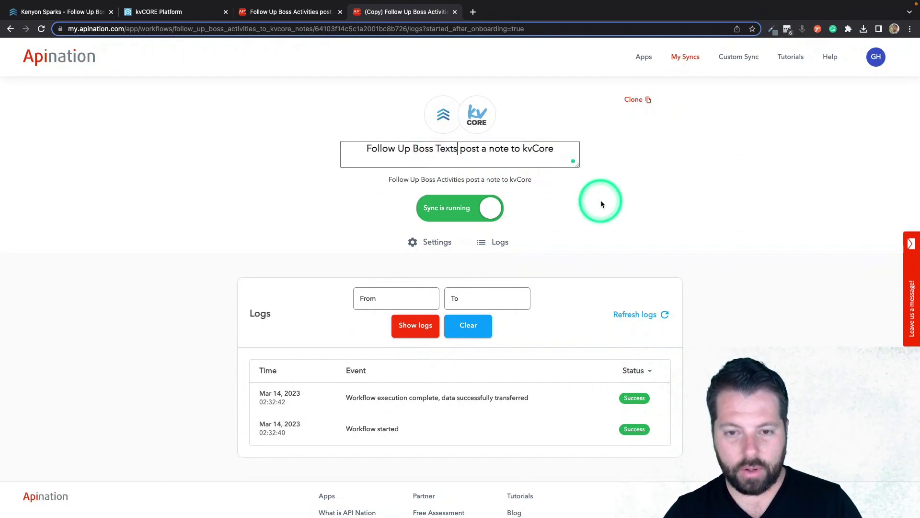
click(600, 200)
Step: Open the Follow Up Boss Activities sync from the list of syncs and rename it as "Follow Up Boss Notes post a note to kvCore"
click(681, 63)
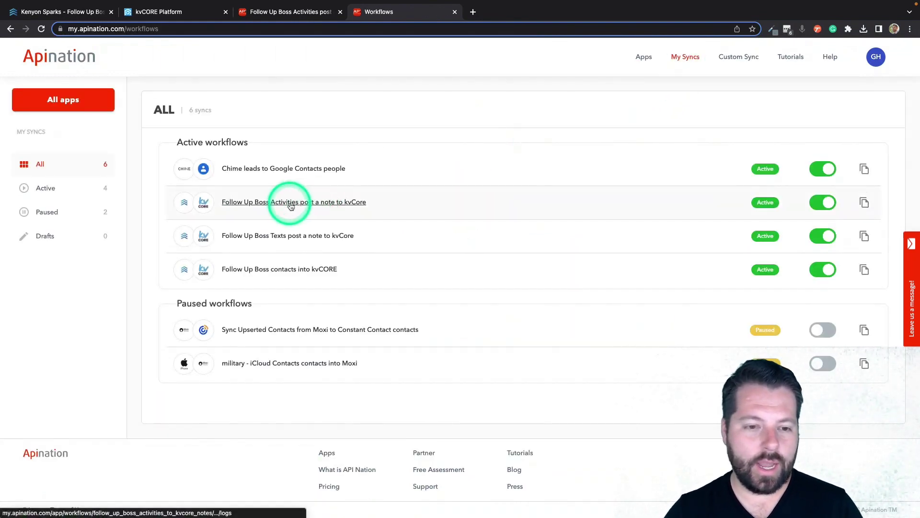
click(291, 207)
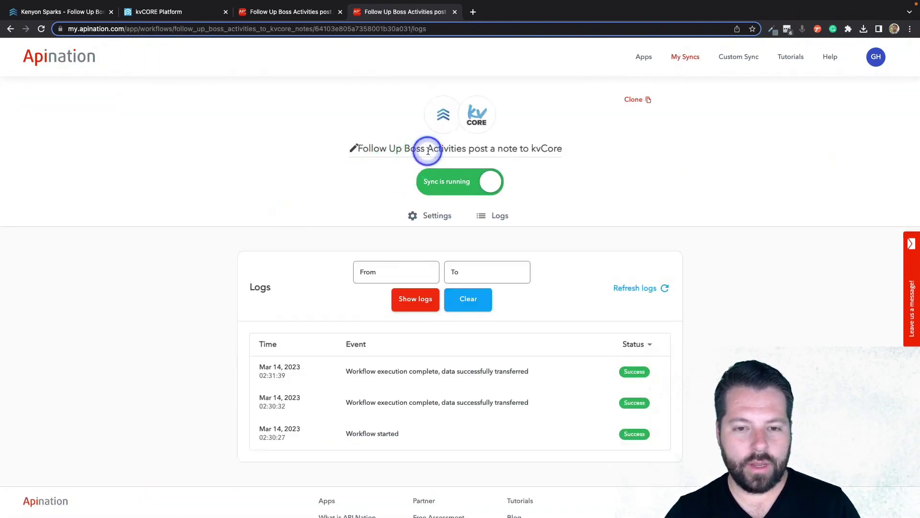
click(441, 148)
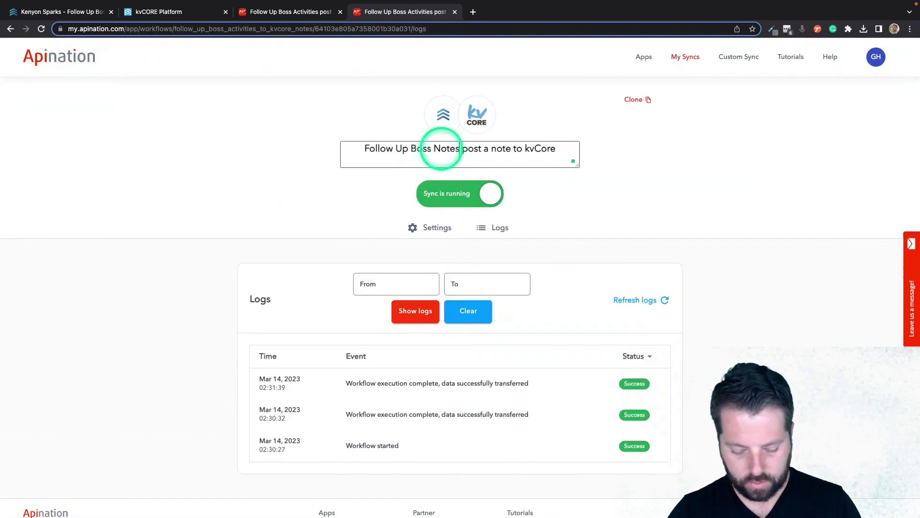
click(614, 216)
Step: Clone the Notes sync and set the copy's activity to When a Call is Created or Updated in Follow Up Boss
click(646, 93)
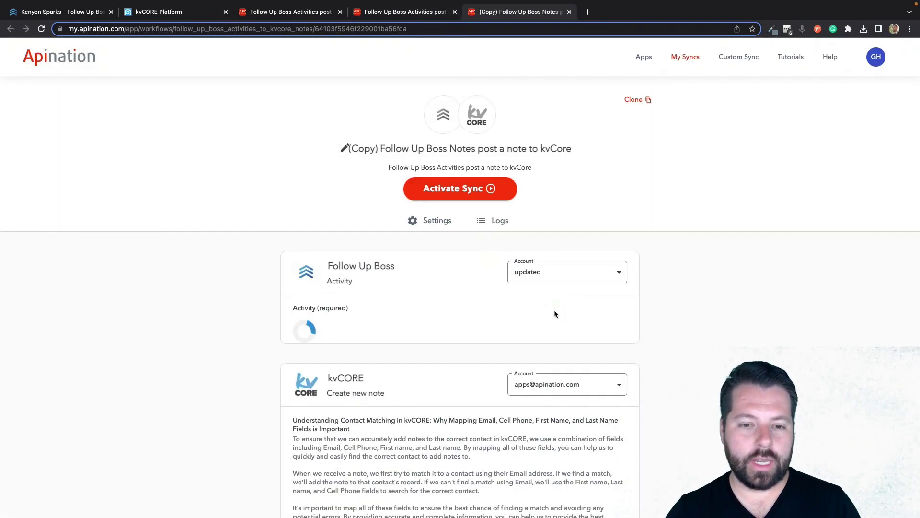
click(374, 331)
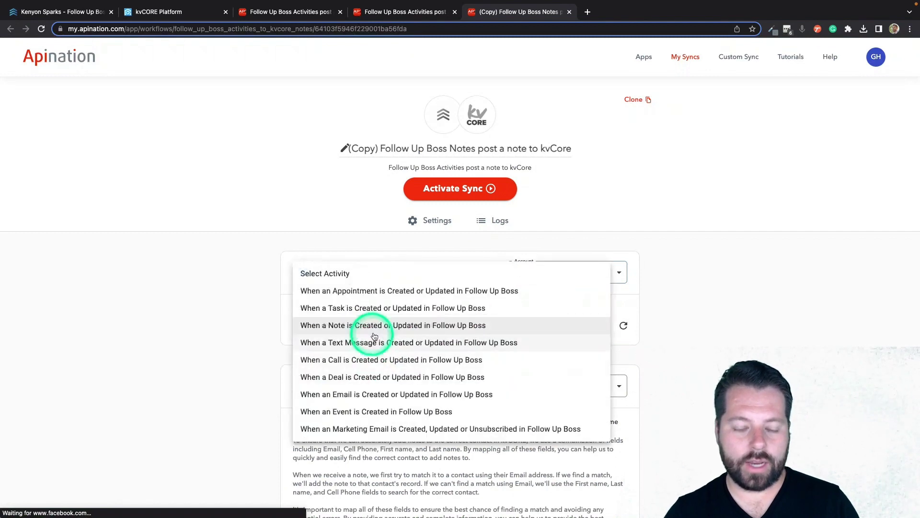
click(348, 363)
Step: Rename the cloned sync as "Follow Up Boss Calls post a note to kvCore"
click(405, 148)
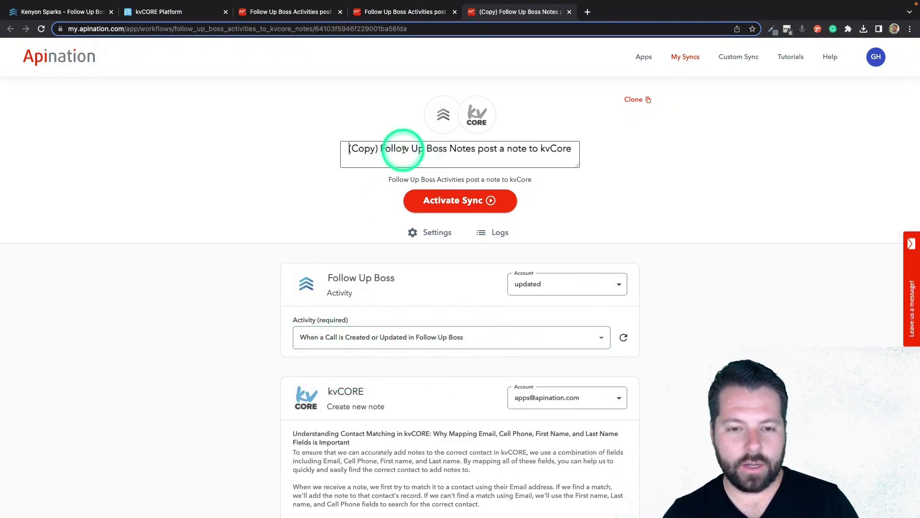
double_click(362, 148)
key(BackSpace)
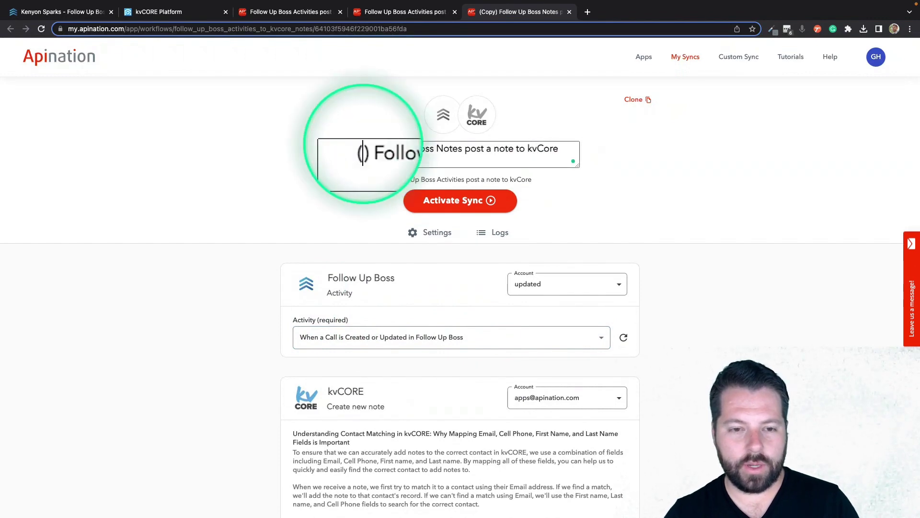
key(BackSpace)
key(Delete)
key(Delete)
double_click(448, 149)
text(C)
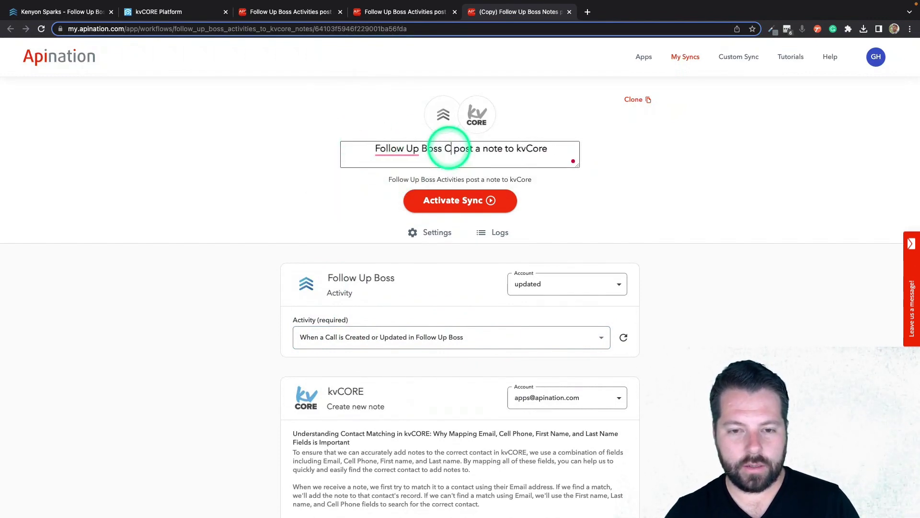
text(alls)
click(635, 223)
Step: Set the Note title in the calls sync's kvCORE mapping to "Call made in FUB"
scroll(635, 224, down, 10)
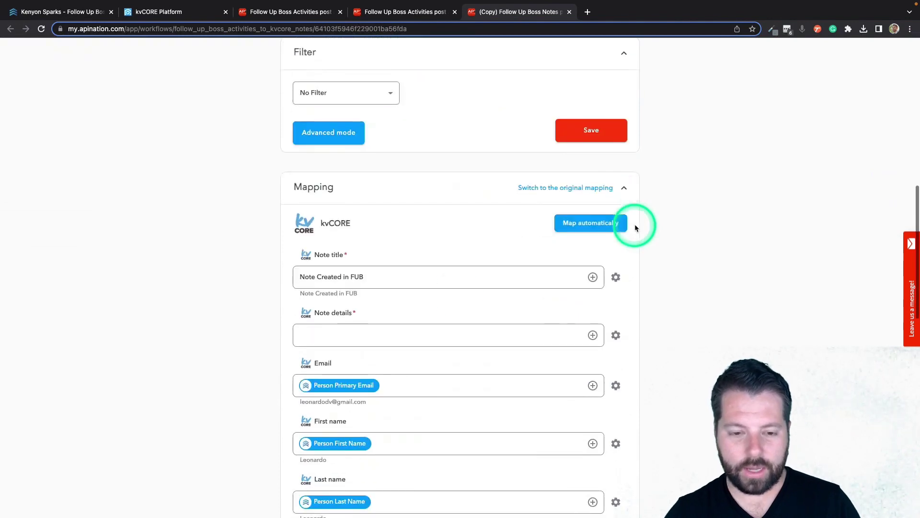
click(331, 278)
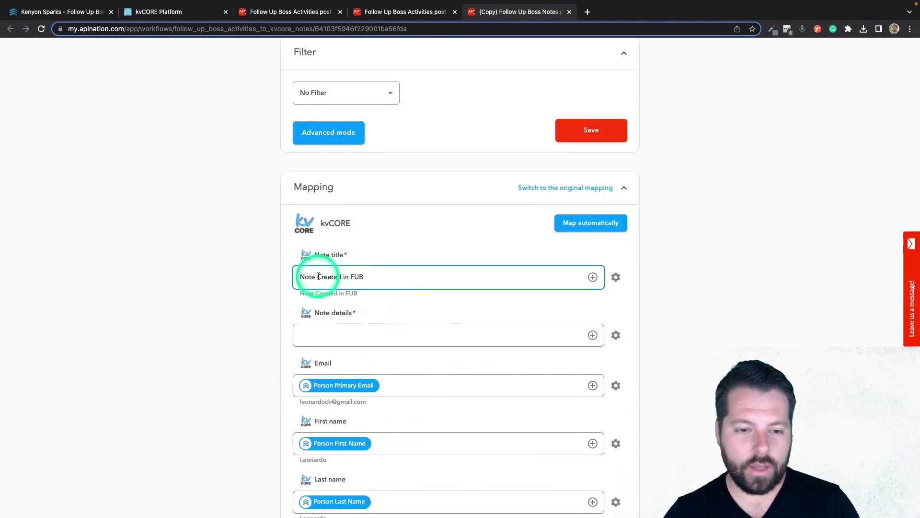
text(Call made)
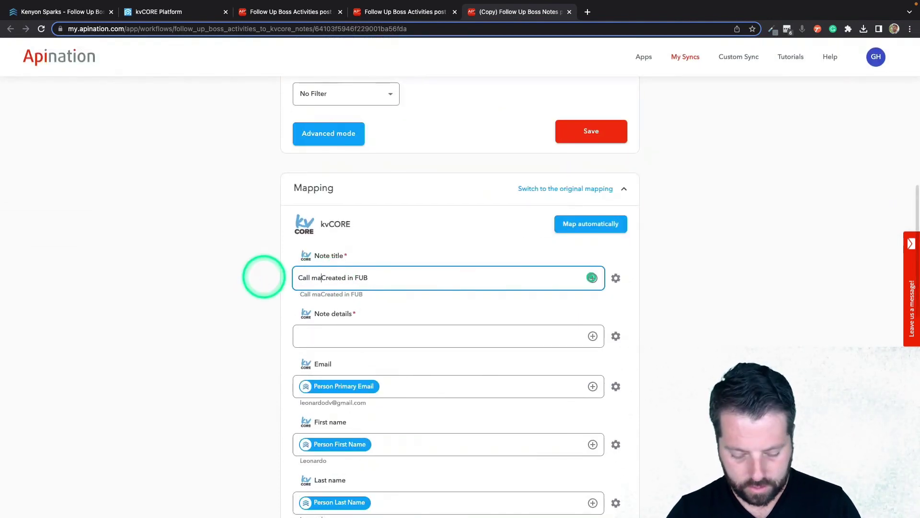
click(335, 280)
double_click(353, 278)
key(BackSpace)
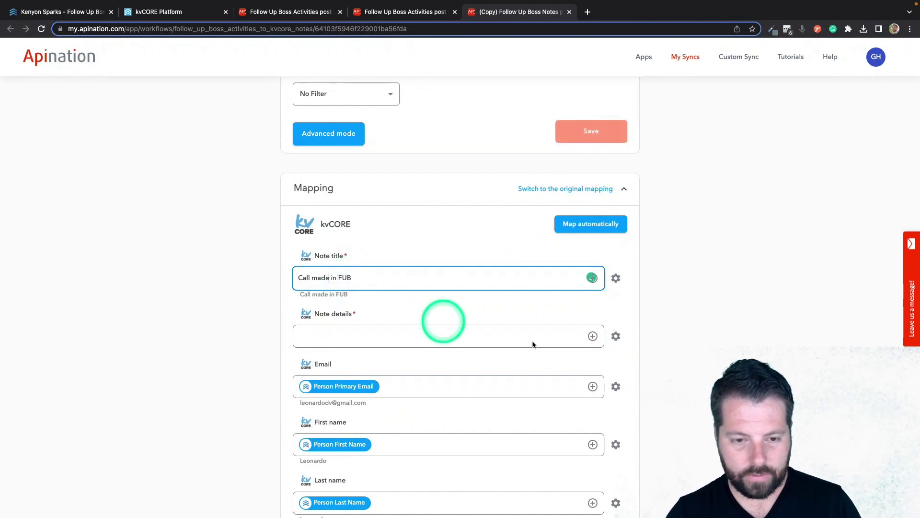
Step: Map the calls sync's Note details to the text "Called at:" followed by the Call Created At field
click(593, 336)
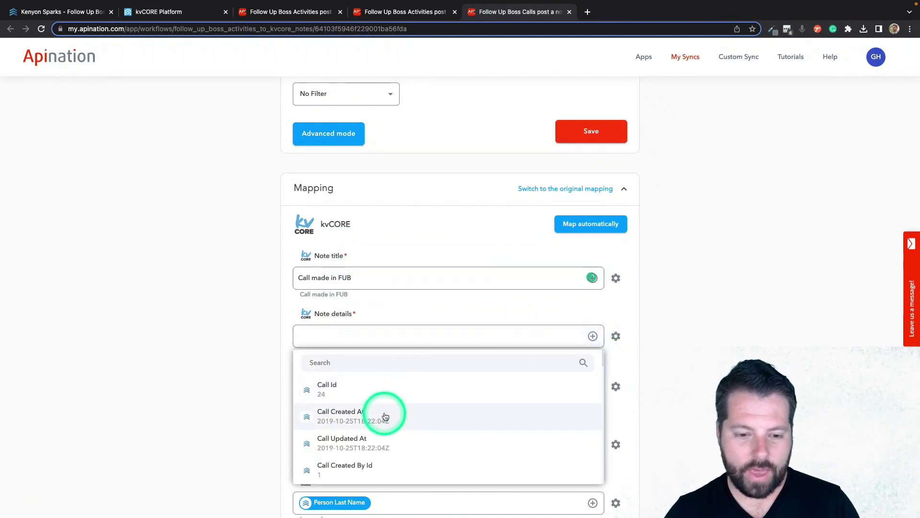
click(382, 415)
click(429, 334)
click(284, 332)
click(299, 336)
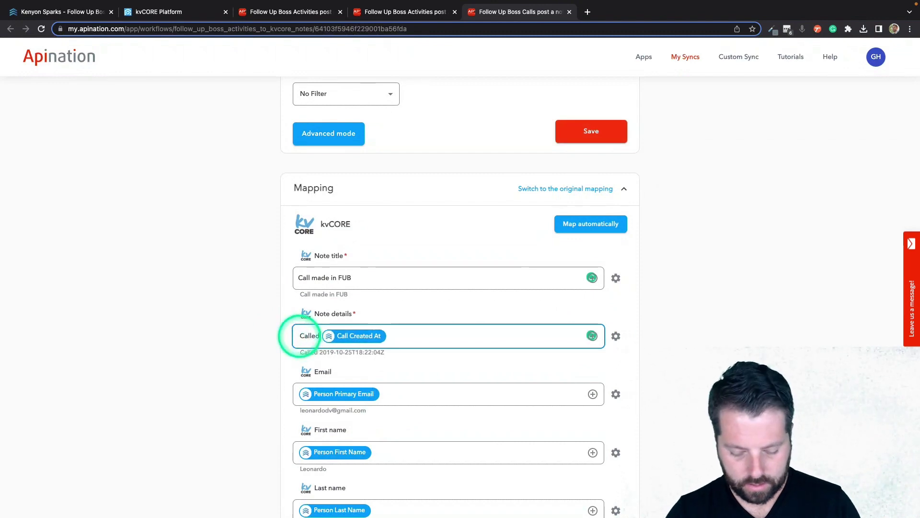
text(Called at:)
scroll(300, 336, down, 1)
click(429, 272)
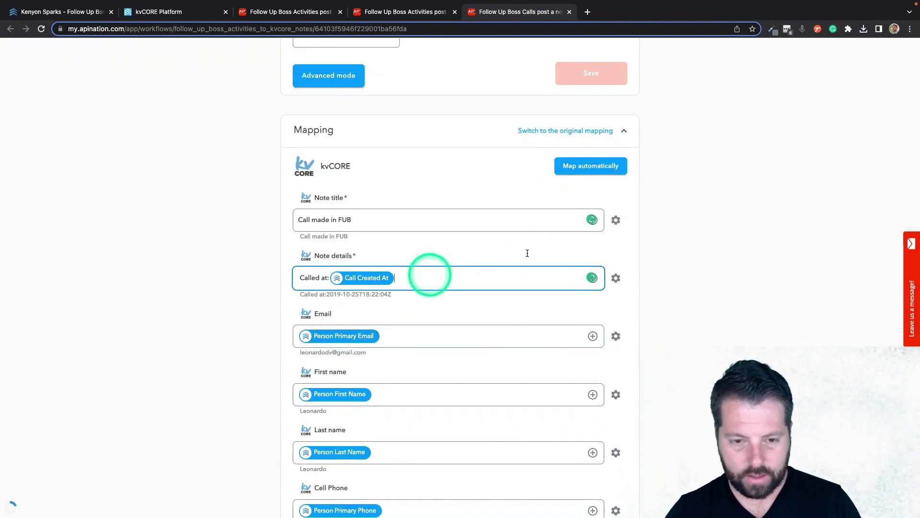
Step: Finish editing the calls sync's mapping and activate the sync
click(651, 240)
click(472, 192)
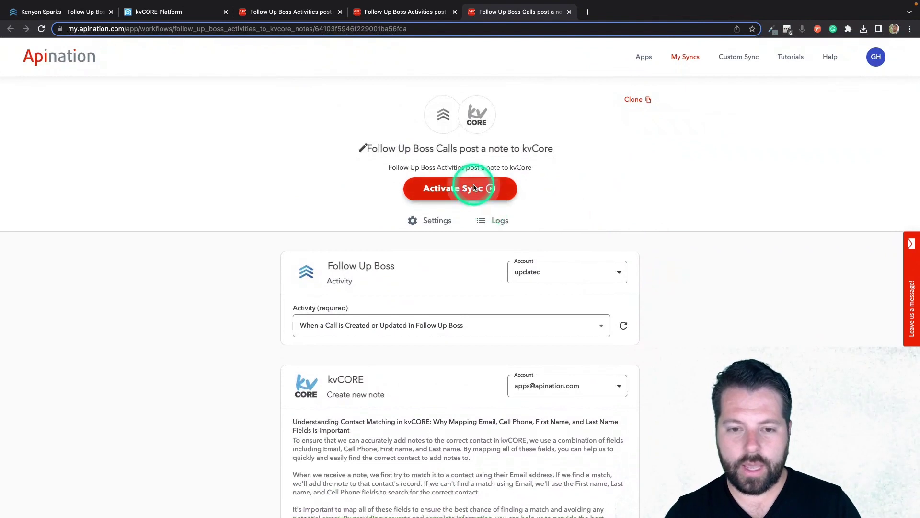
click(602, 177)
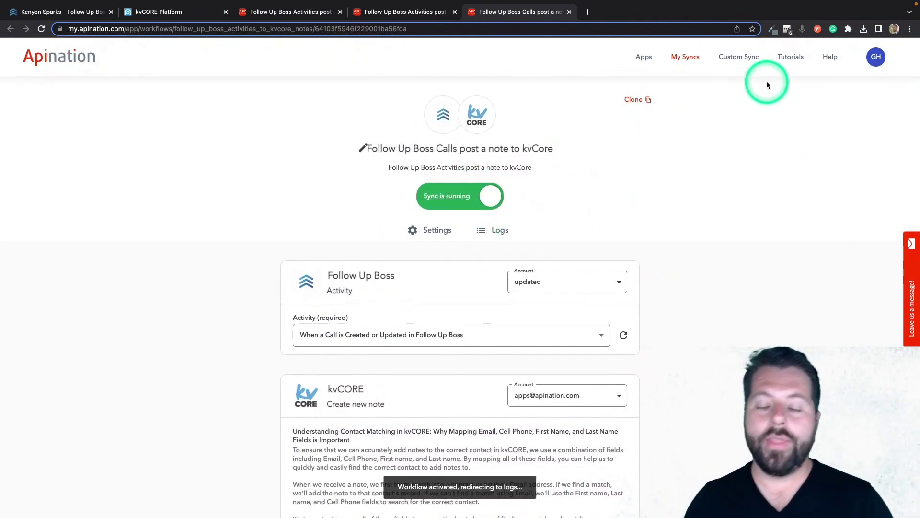